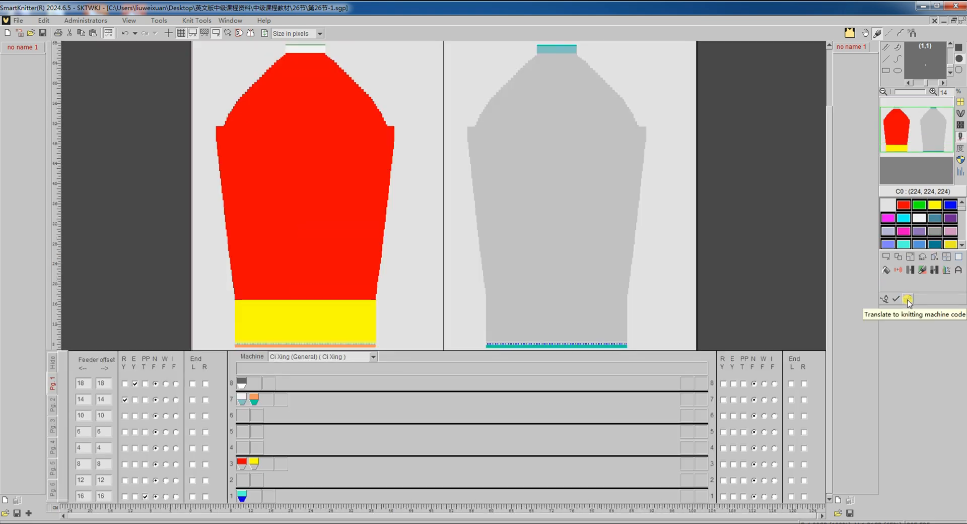
# Translate the sleeve pattern with the Cheat widening option and inspect the widened edge in the resulting chart
pyautogui.click(908, 300)
pyautogui.click(907, 300)
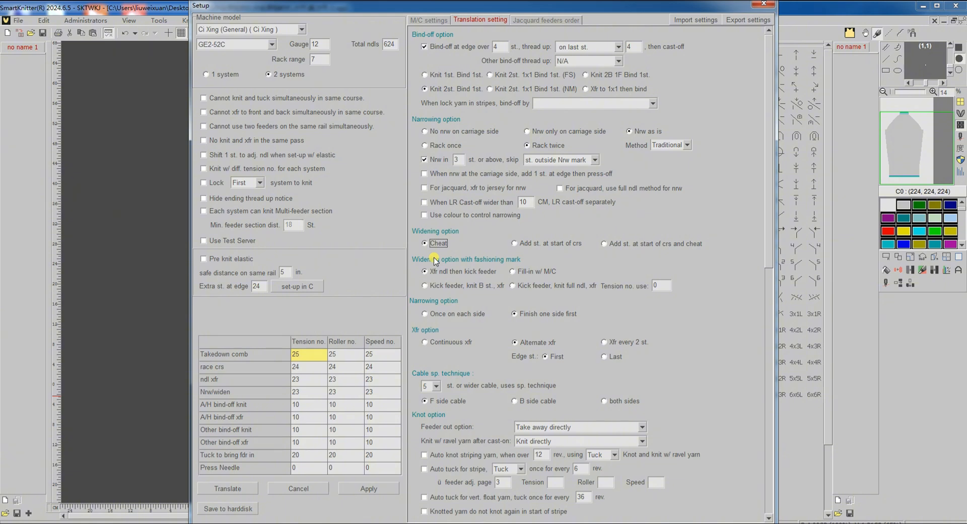
pyautogui.click(240, 488)
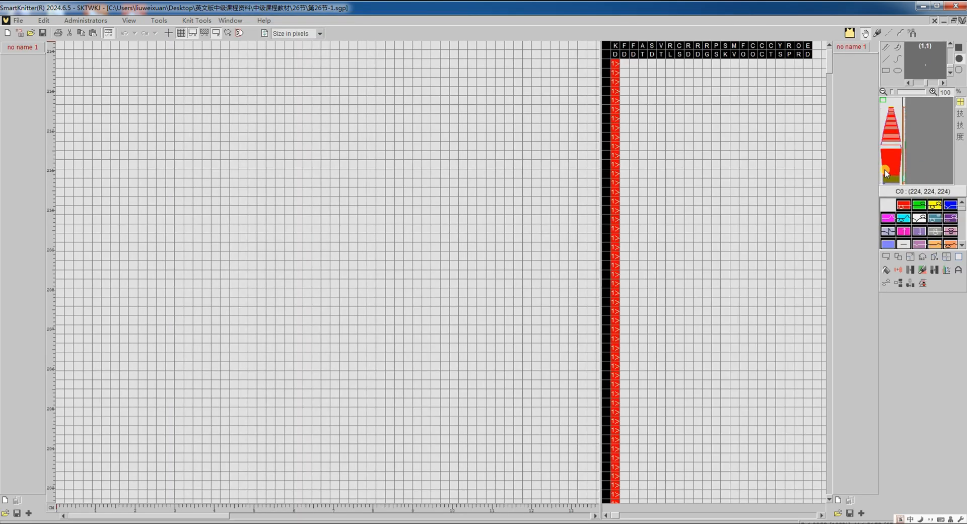
pyautogui.click(883, 168)
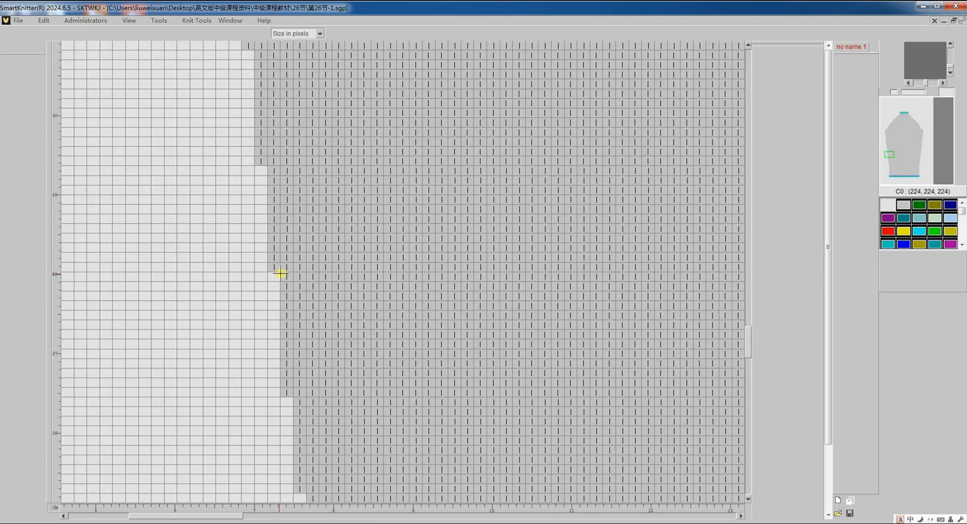
# Retranslate the sleeve pattern with the widening option Add st. at start of crs and inspect its widened edge
pyautogui.click(884, 284)
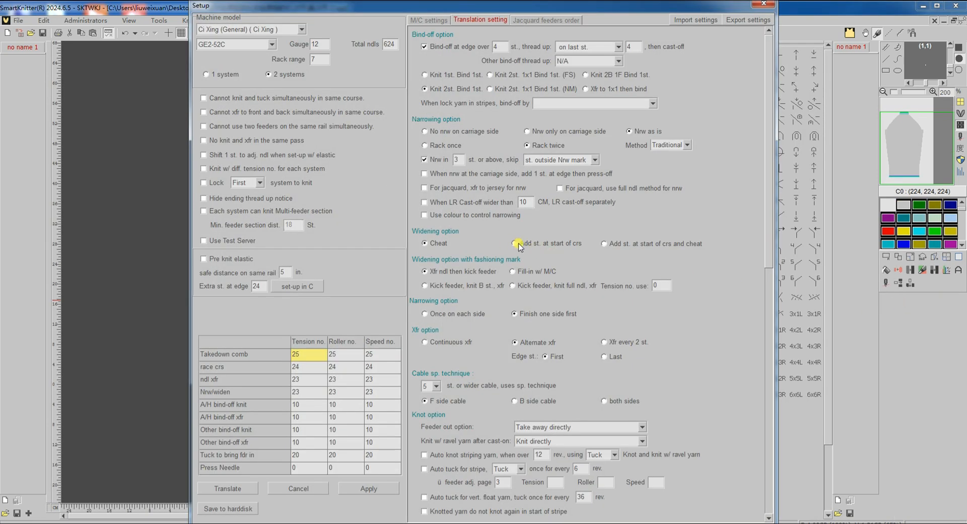
pyautogui.click(516, 244)
pyautogui.click(236, 488)
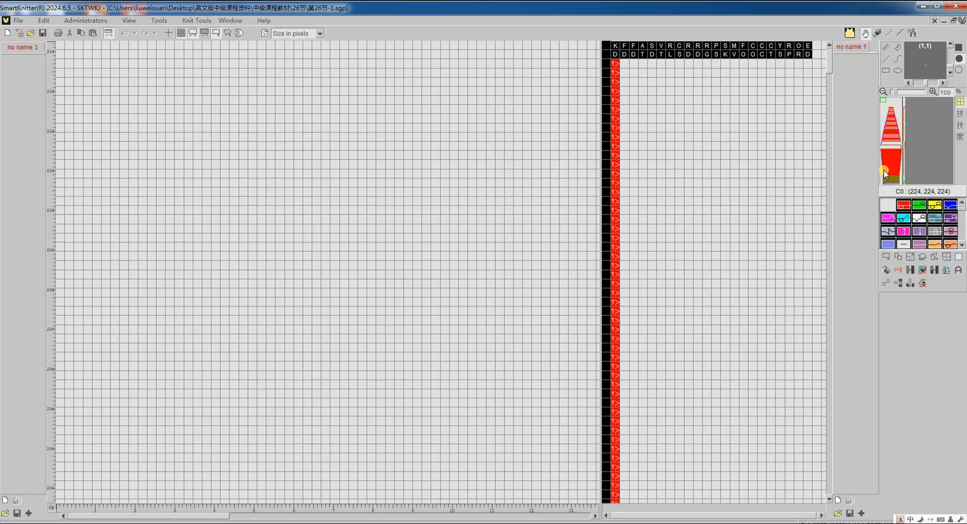
pyautogui.click(885, 174)
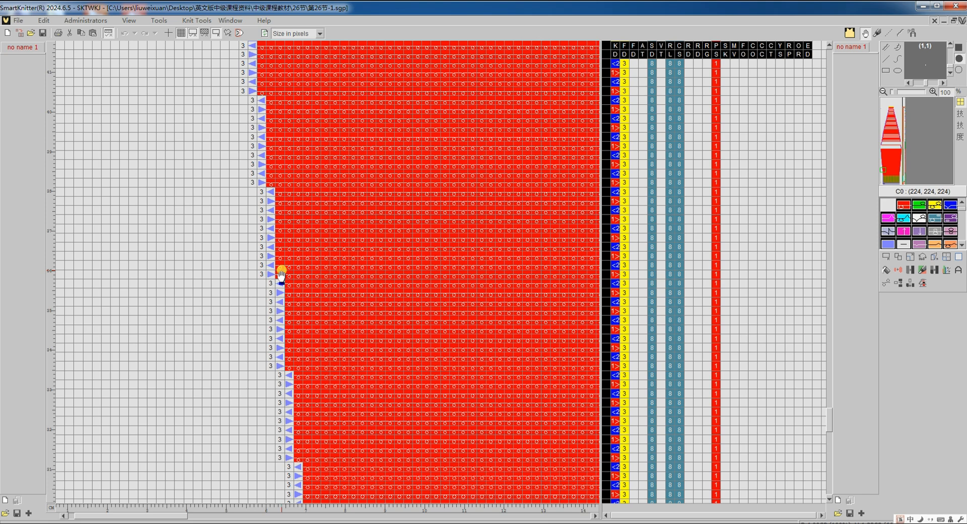
# Return to the sleeve pattern, retranslate it with the widening option Add st. at start of crs and cheat, and inspect its edge
pyautogui.hotkey('ctrl', 'Tab')
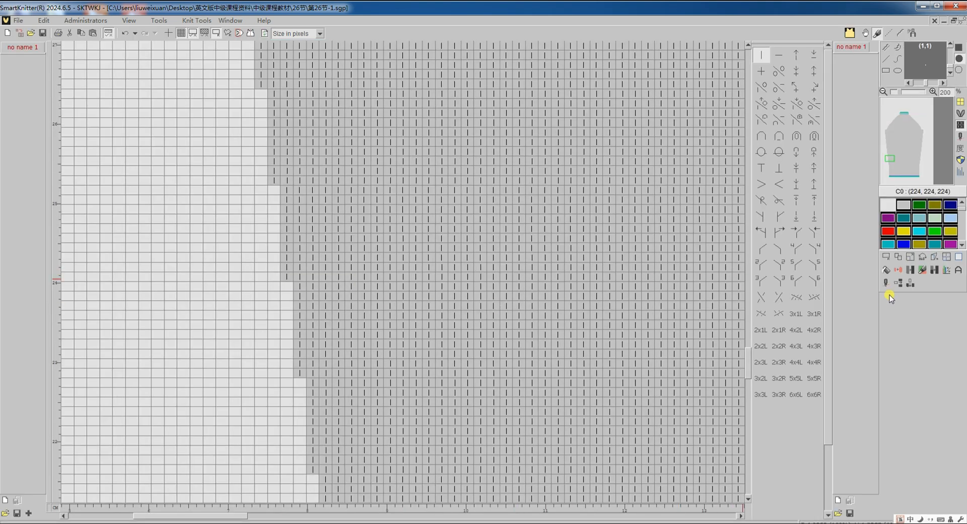
pyautogui.click(887, 285)
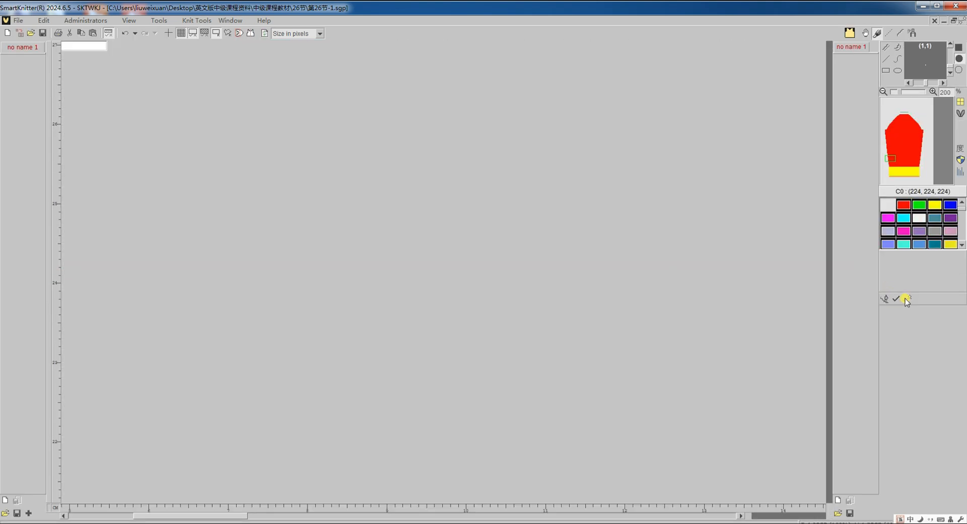
pyautogui.click(907, 299)
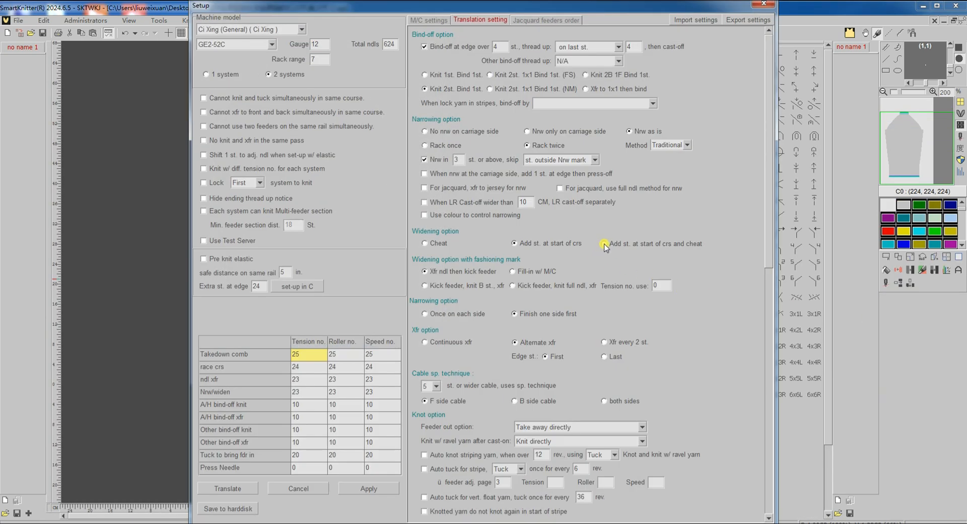
pyautogui.click(604, 244)
pyautogui.click(219, 488)
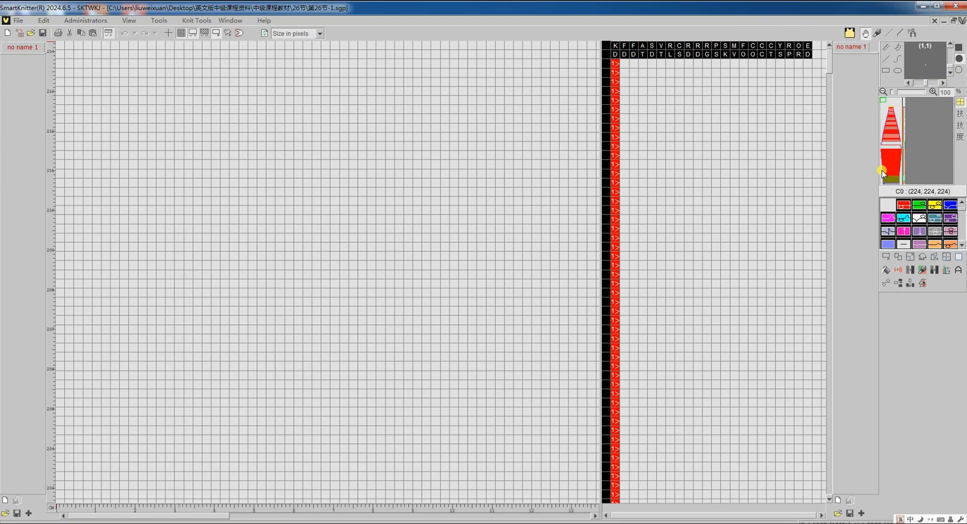
pyautogui.click(881, 174)
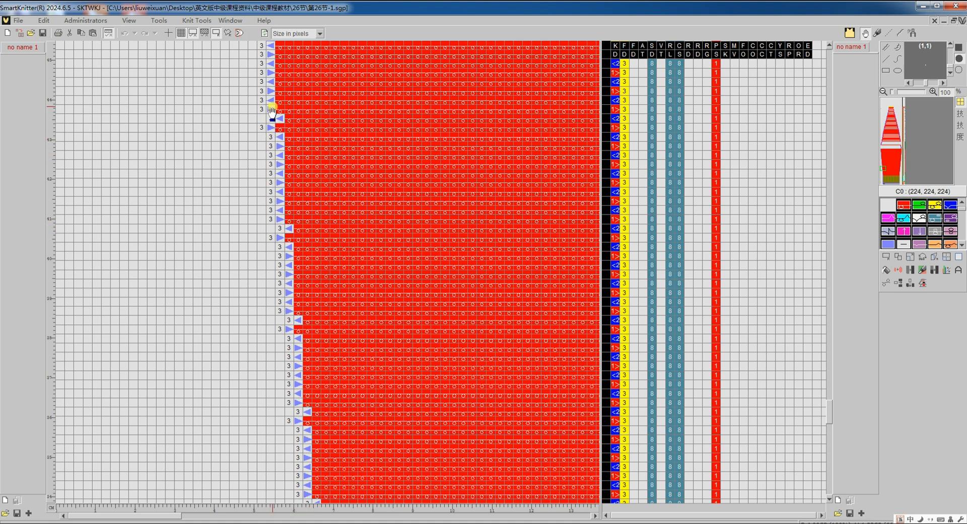
# Bring up the 第26节-2 pattern, check its fashioning marks, and translate it with the Xfr ndl then kick feeder widening option
pyautogui.hotkey('ctrl', 'Tab')
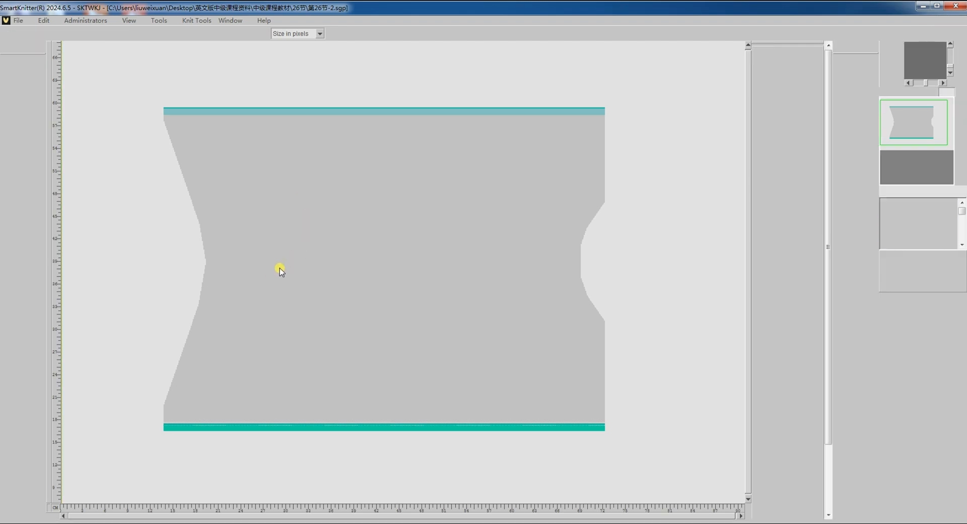
pyautogui.scroll(5, 206, 269)
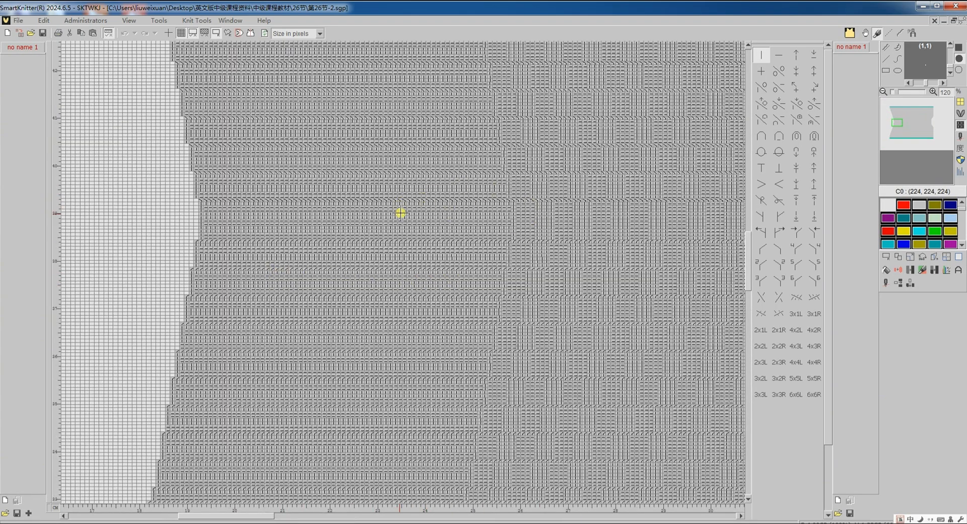
pyautogui.hscroll(5, 537, 229)
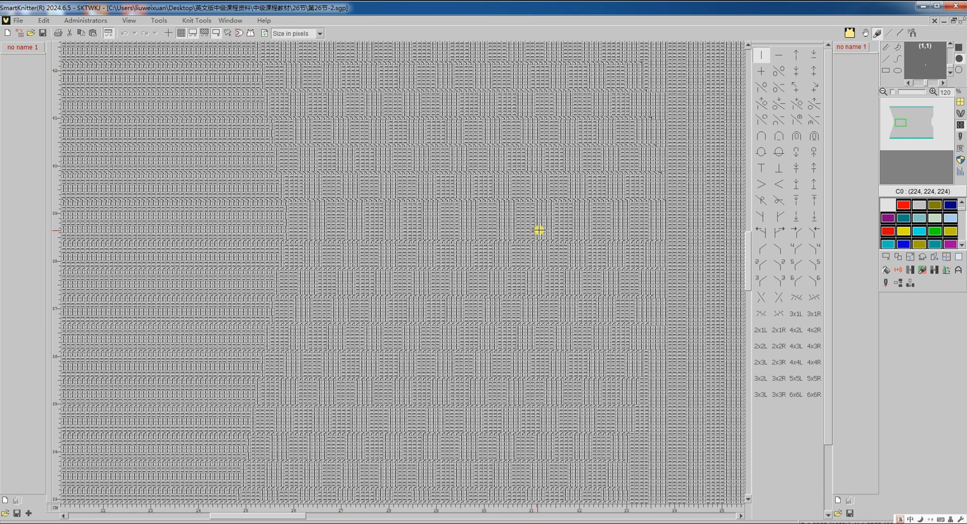
pyautogui.scroll(2, 664, 220)
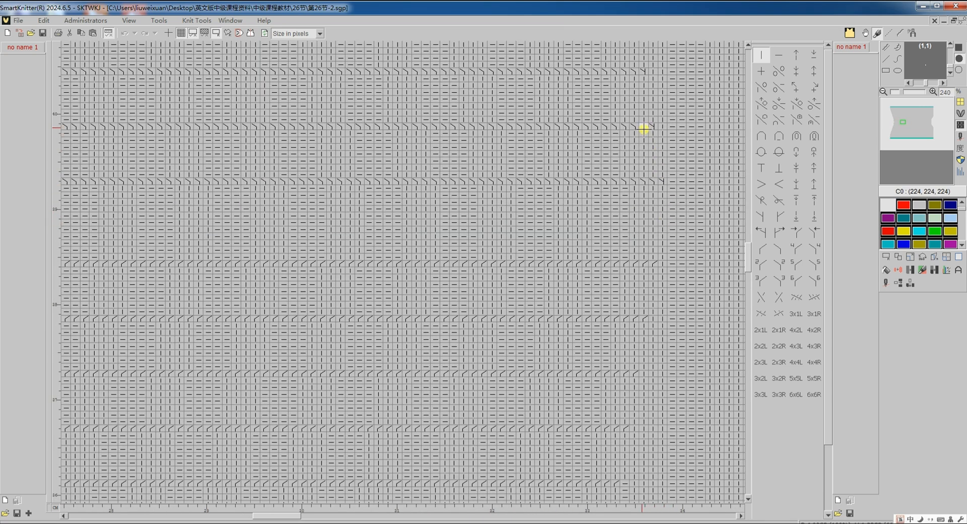
pyautogui.scroll(3, 644, 134)
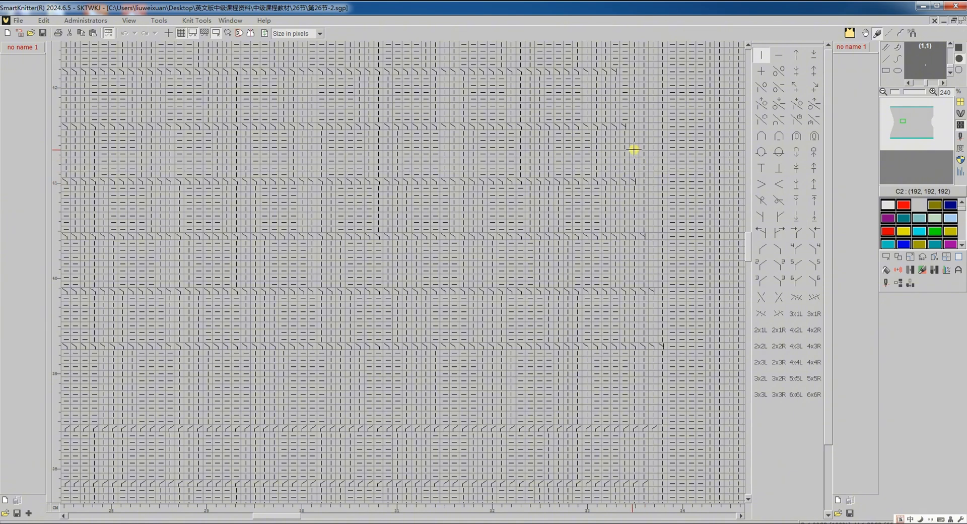
pyautogui.click(883, 285)
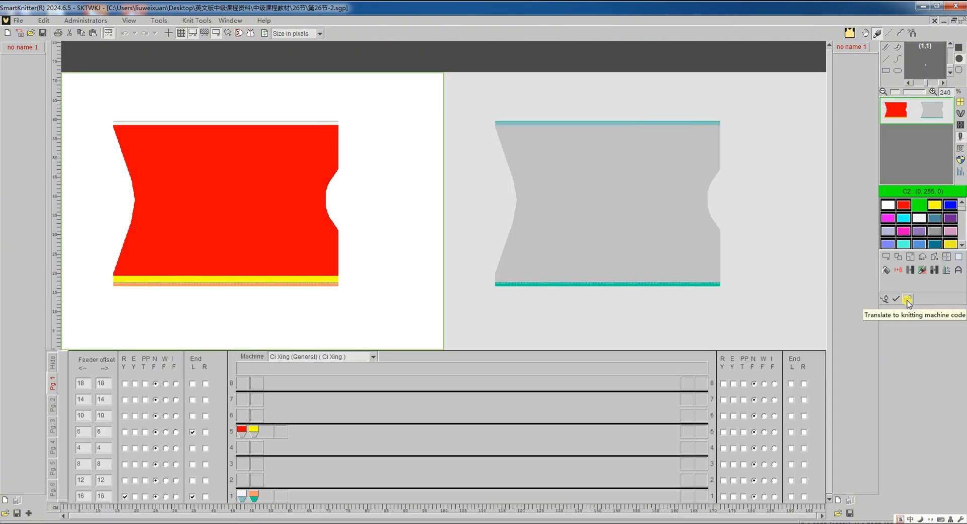
pyautogui.click(907, 301)
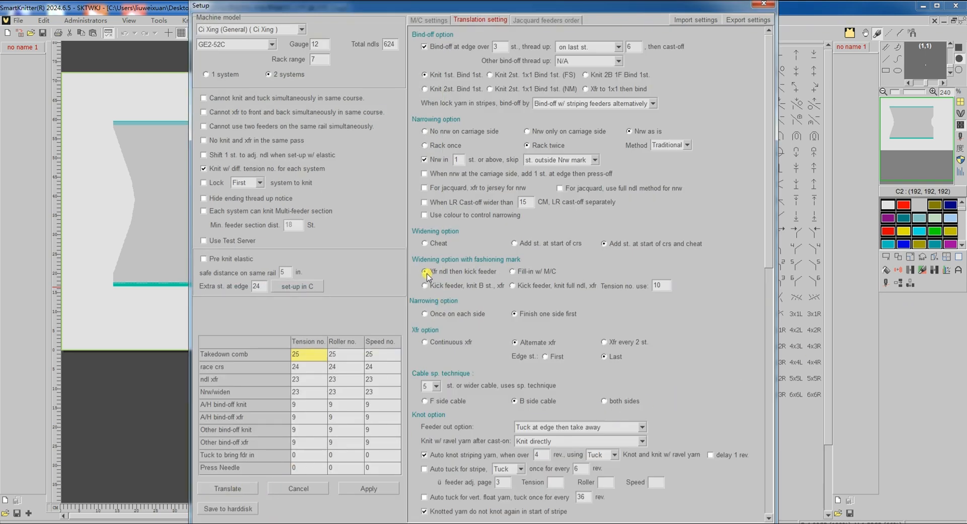
pyautogui.click(236, 488)
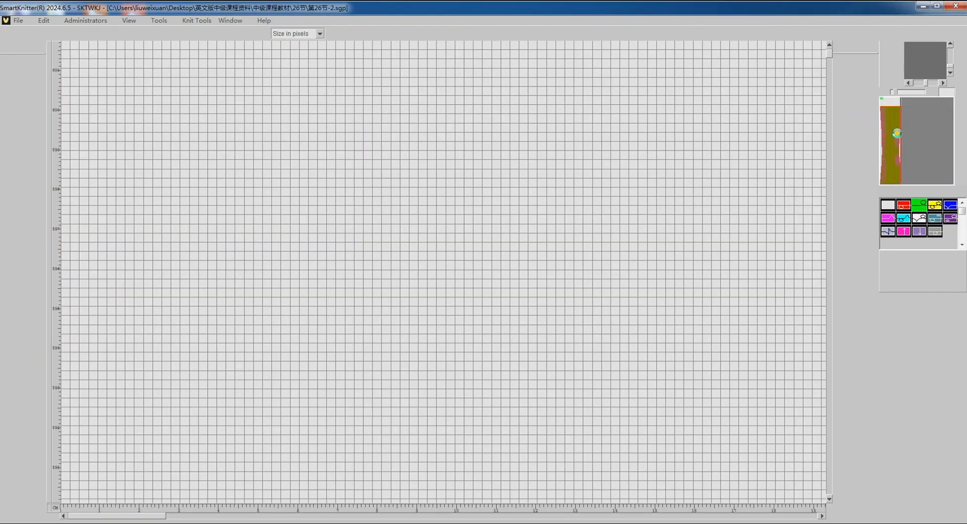
# Examine the translated chart's fashioning-mark widening, including the transfers, feeder kicks and knitting of the added stitches
pyautogui.scroll(-5, 417, 246)
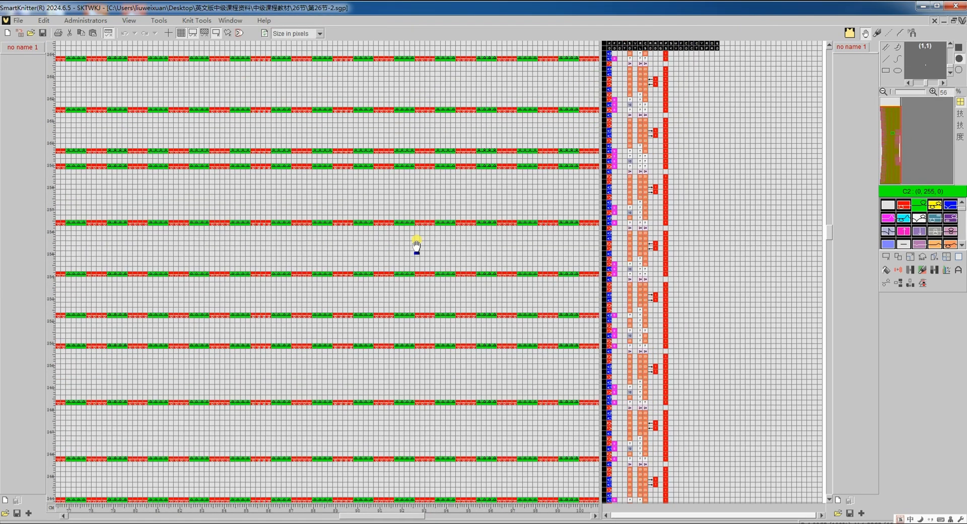
pyautogui.scroll(-5, 456, 231)
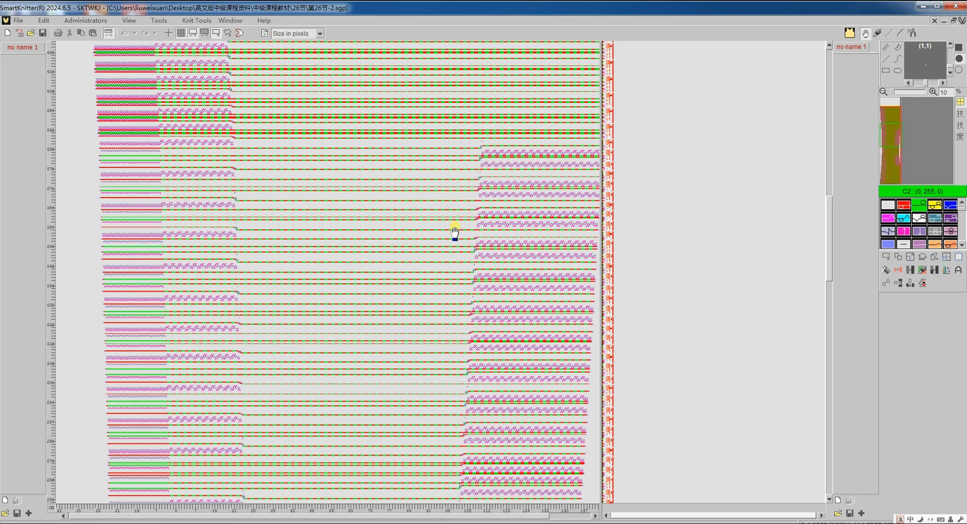
pyautogui.scroll(5, 342, 175)
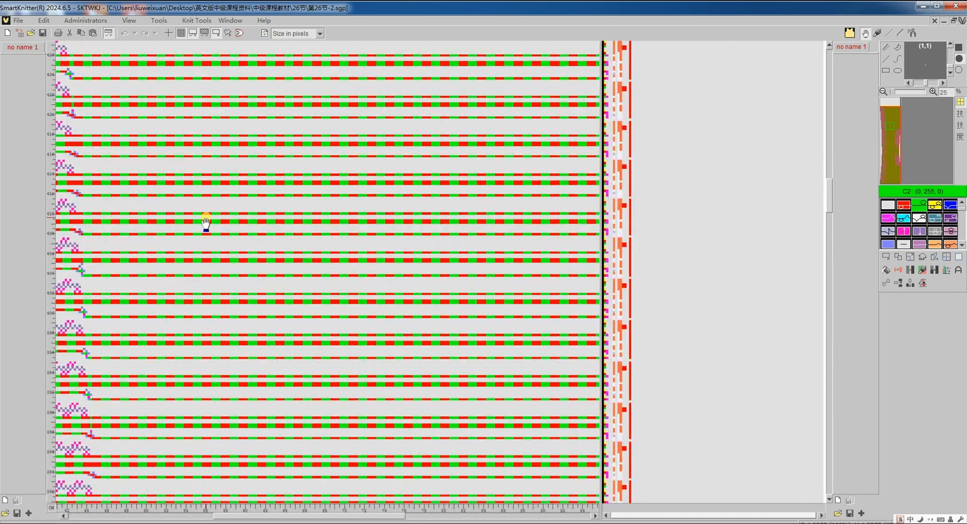
pyautogui.scroll(2, 82, 209)
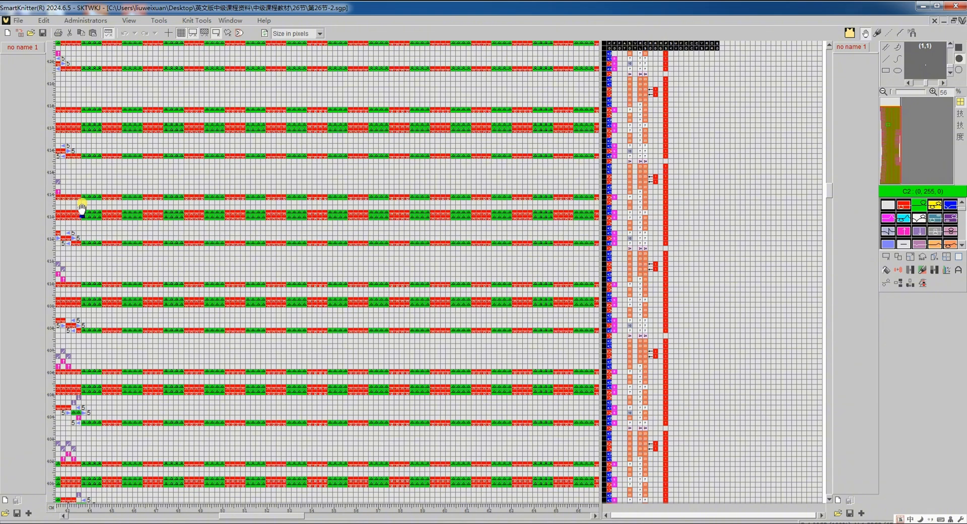
pyautogui.press('Left')
pyautogui.press('Up')
pyautogui.press('Up')
pyautogui.press('Up')
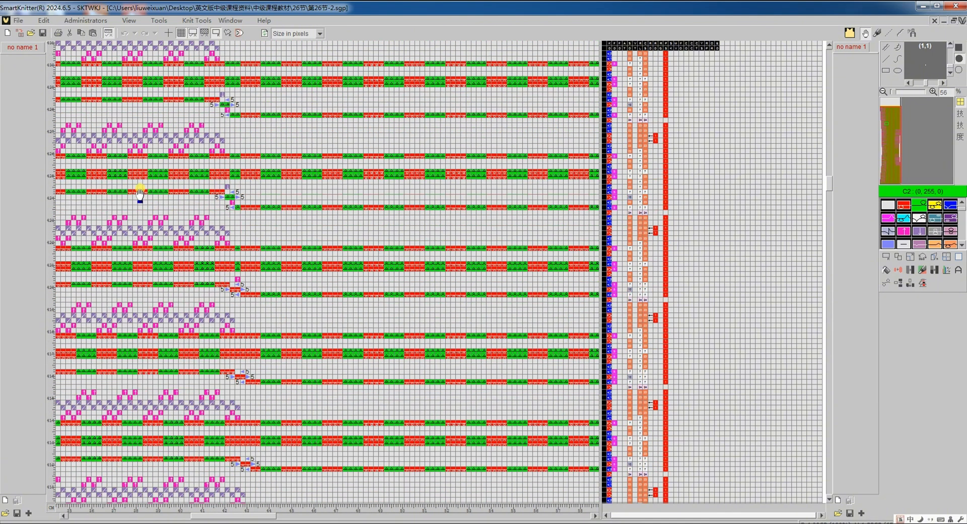
pyautogui.scroll(2, 208, 161)
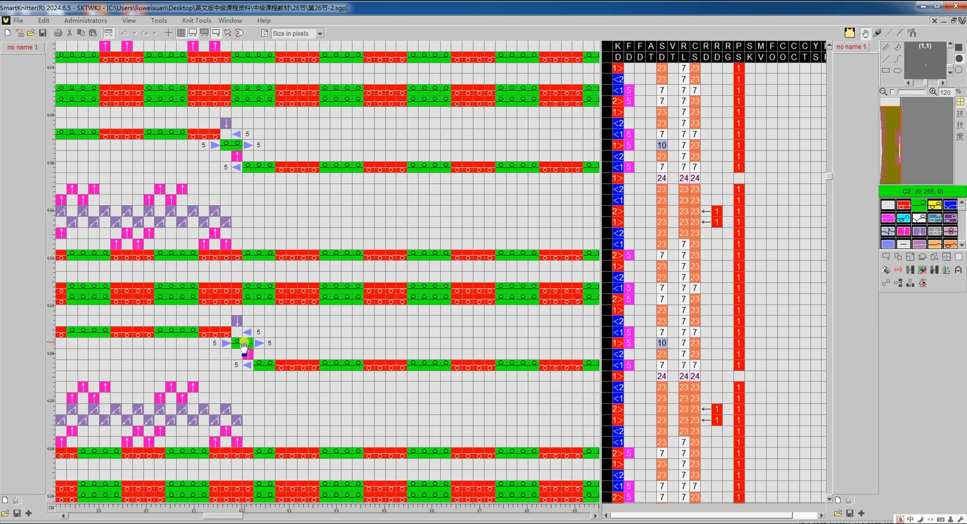
pyautogui.scroll(-5, 244, 346)
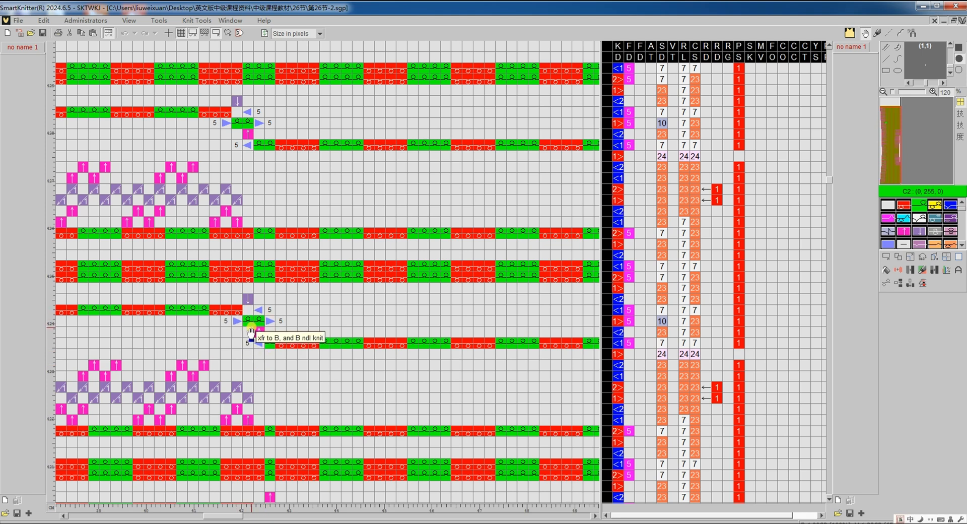
# Retranslate the 第26节-2 pattern with the widening option Kick feeder, knit full ndl, xfr and tension number 13
pyautogui.hotkey('ctrl', 'Tab')
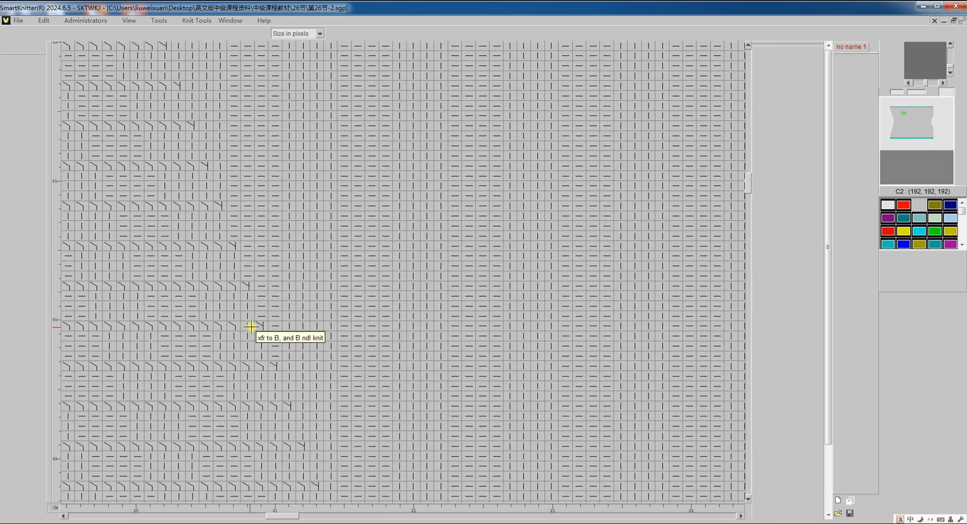
pyautogui.click(884, 283)
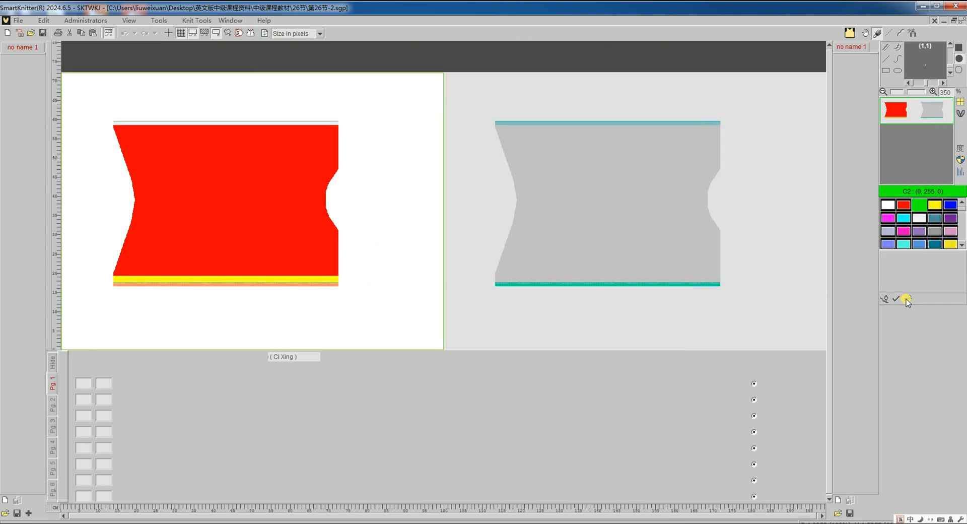
pyautogui.click(905, 298)
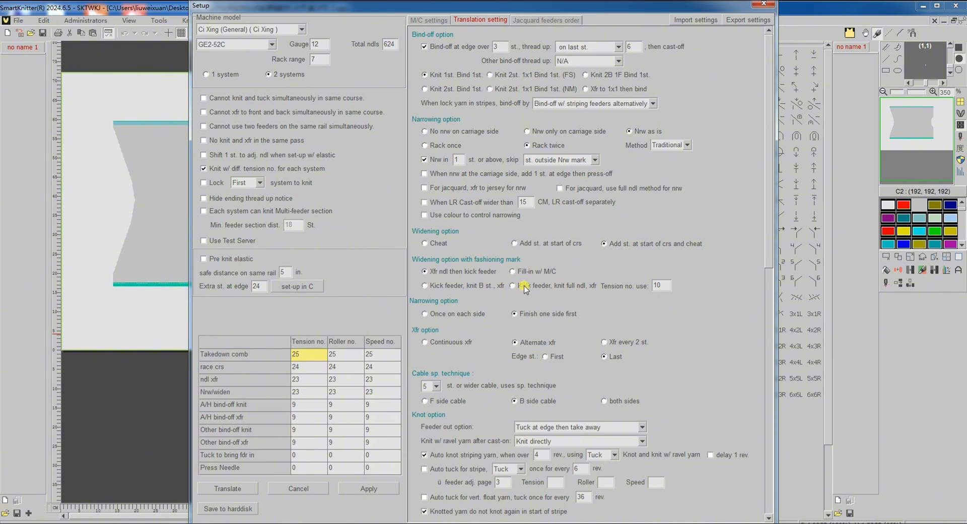
pyautogui.click(523, 286)
pyautogui.click(661, 286)
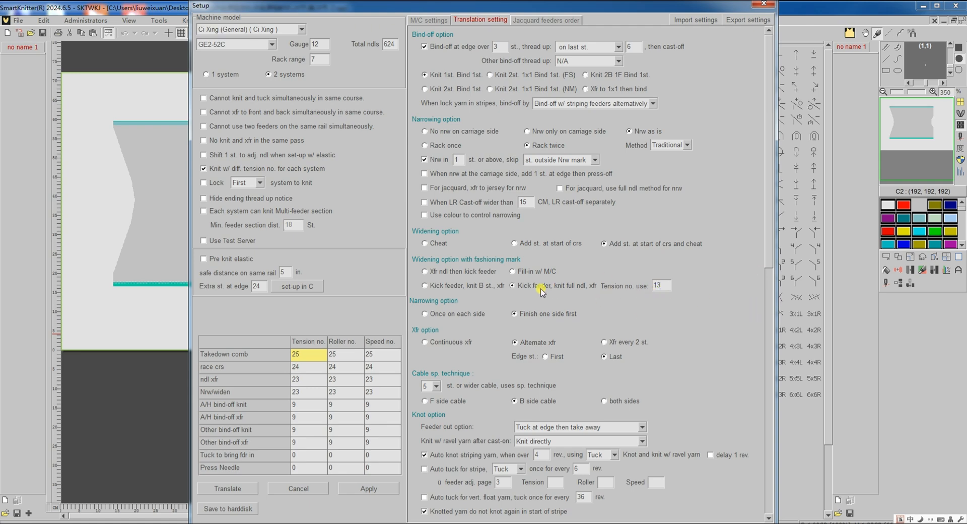
pyautogui.click(248, 488)
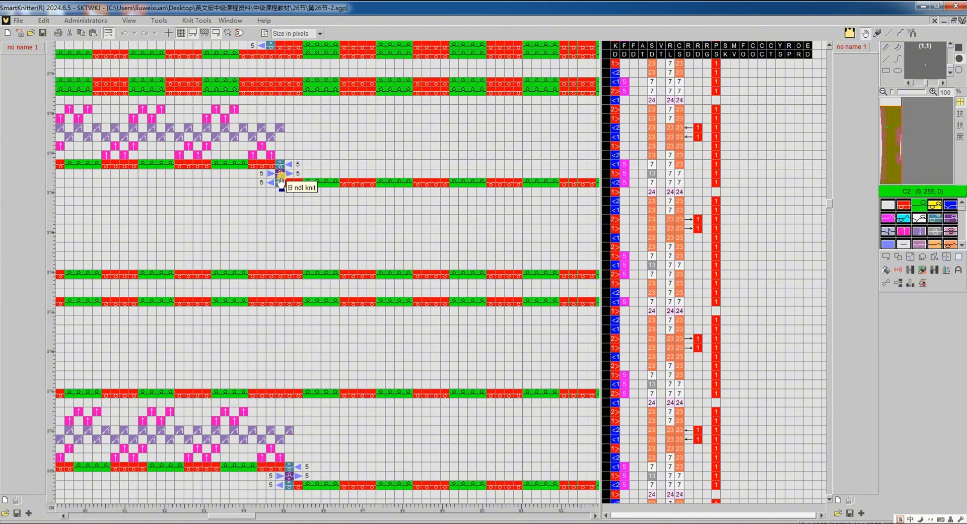
# Bring up the 第26节-3 body pattern and translate it with the current translation settings
pyautogui.scroll(6, 280, 184)
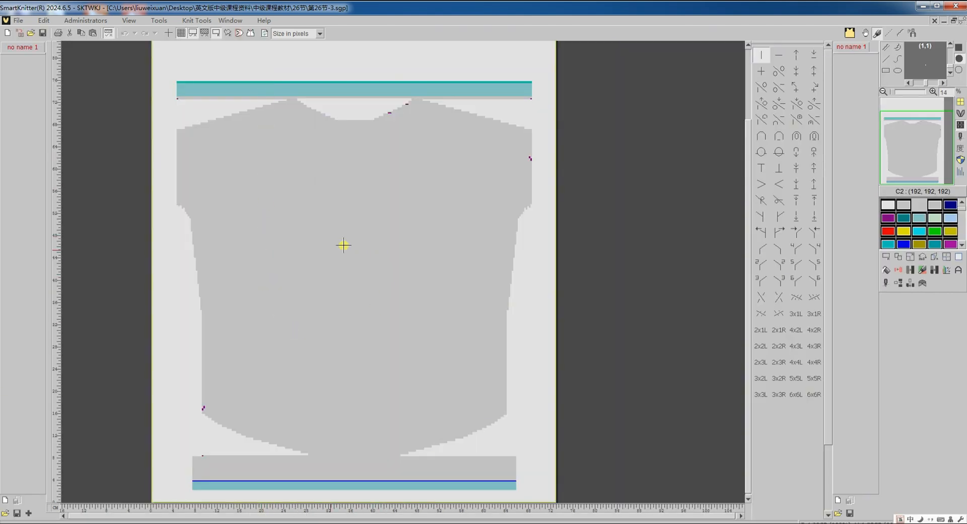
pyautogui.scroll(2, 306, 310)
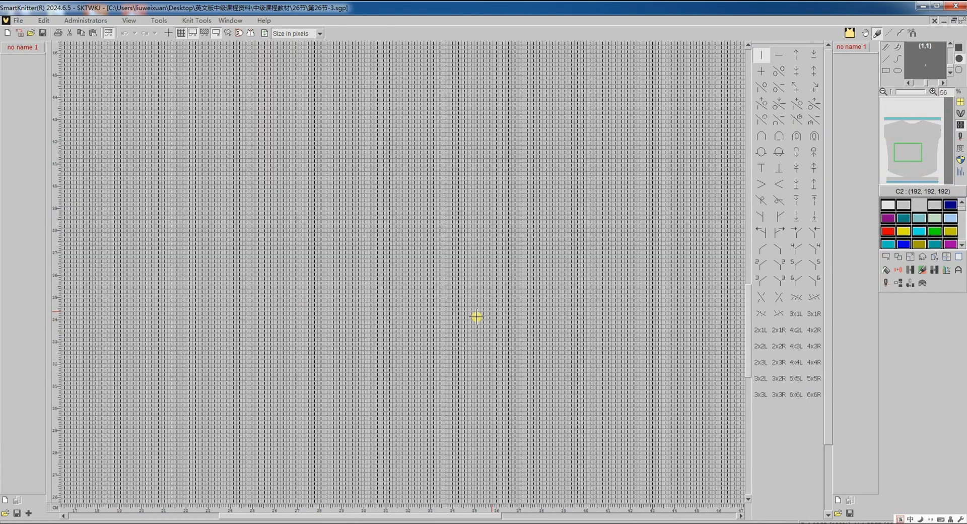
pyautogui.click(886, 286)
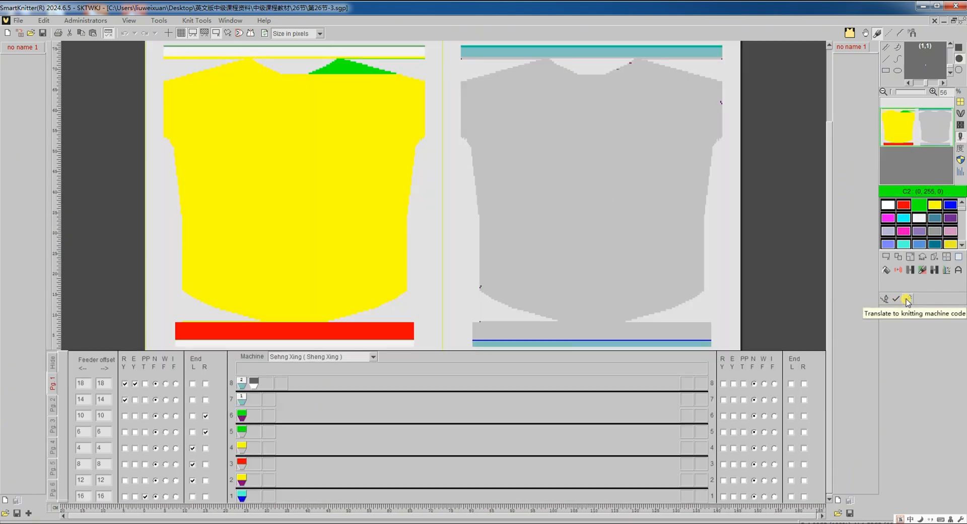
pyautogui.click(906, 300)
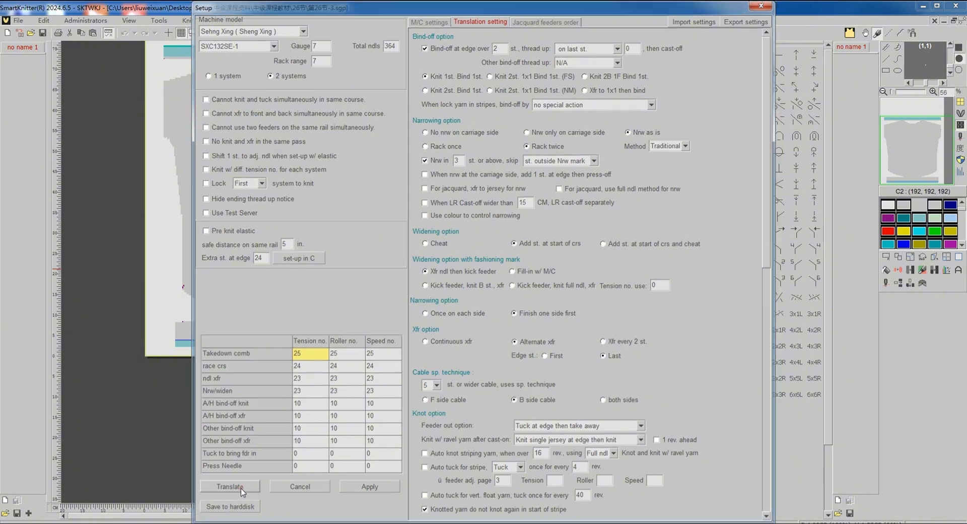
pyautogui.click(241, 488)
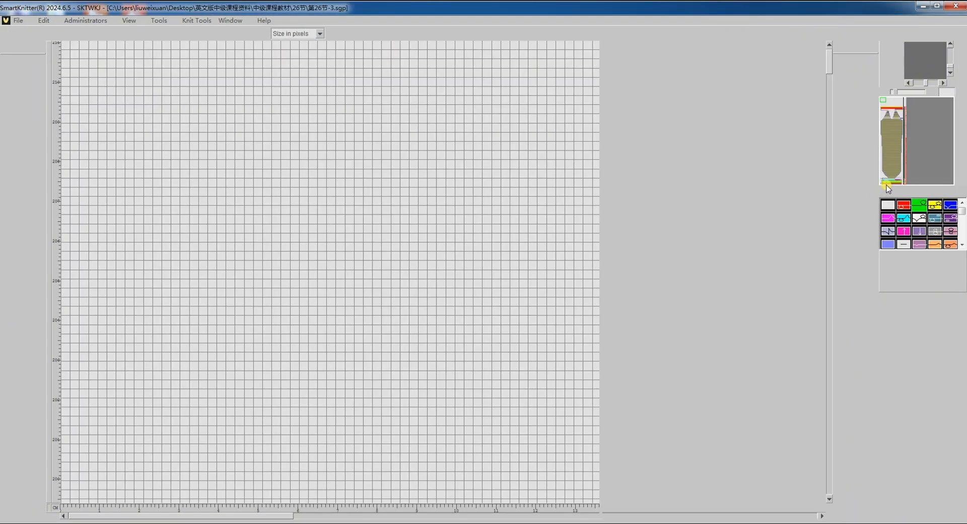
# Compare the translated chart with the pattern where the curved body hem meets the rib, checking both sides of the join
pyautogui.scroll(-3, 416, 316)
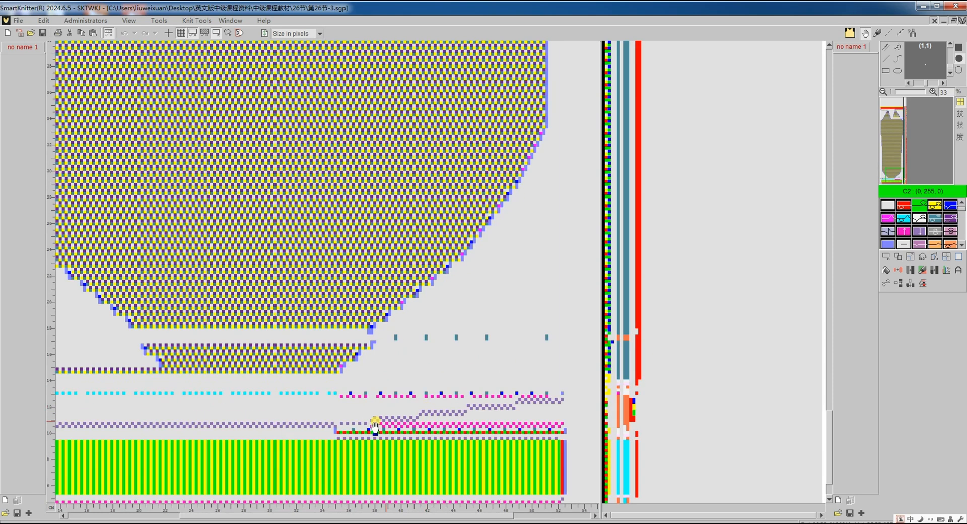
pyautogui.hotkey('ctrl', 'Tab')
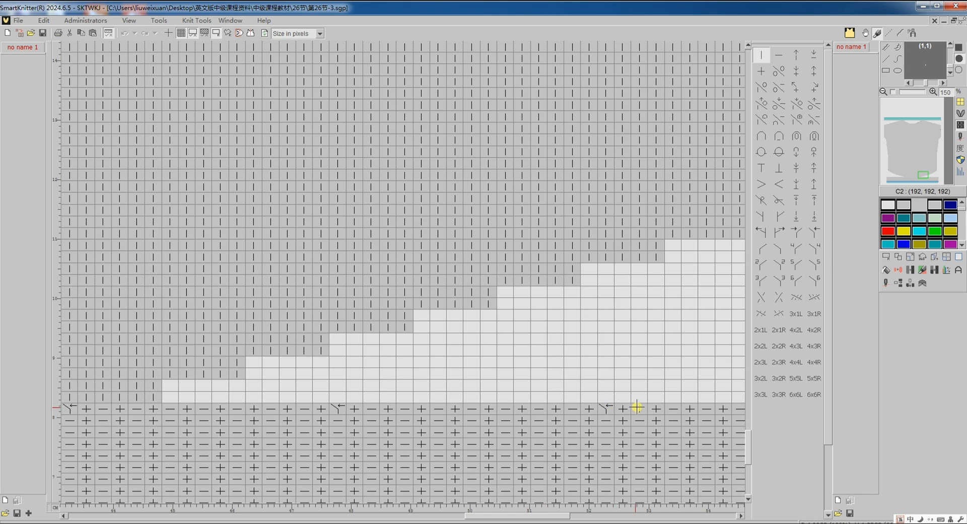
pyautogui.hscroll(-6, 624, 415)
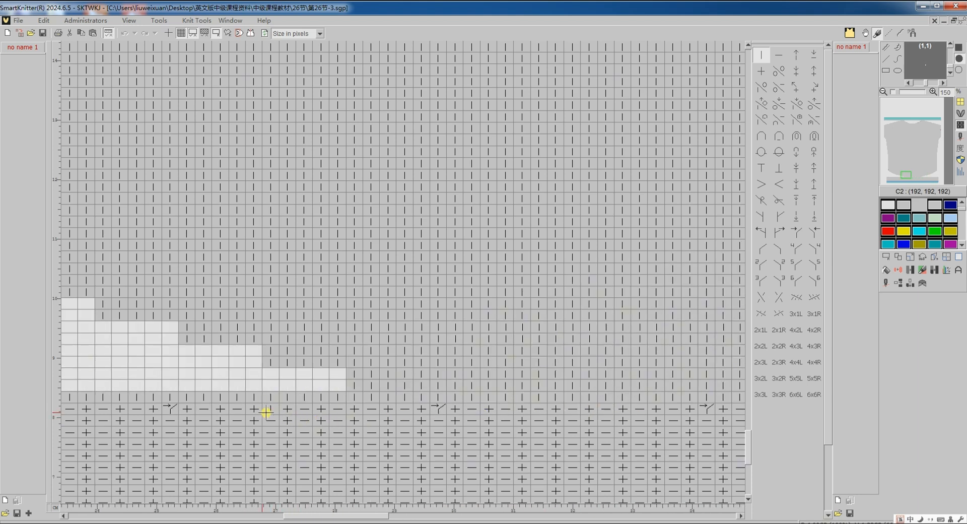
pyautogui.hscroll(-1, 229, 412)
pyautogui.press('Tab')
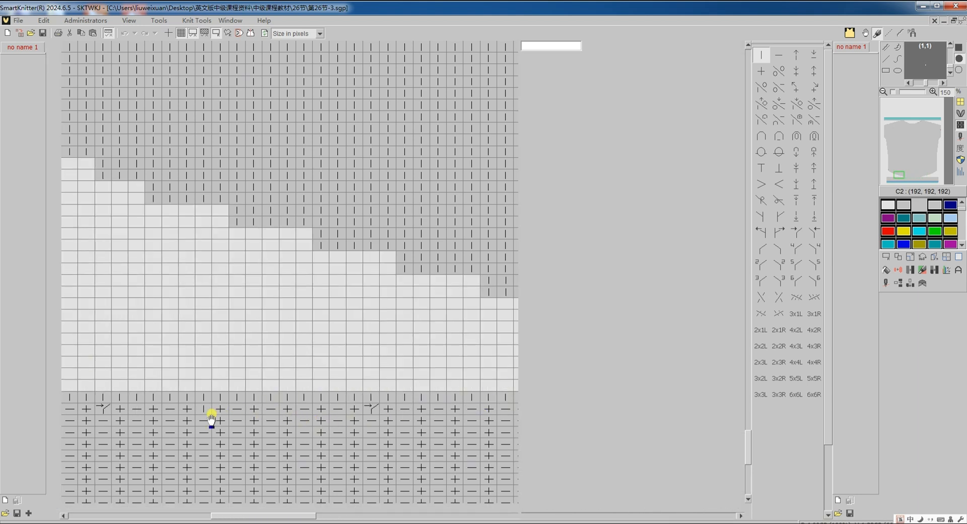
pyautogui.scroll(-3, 285, 373)
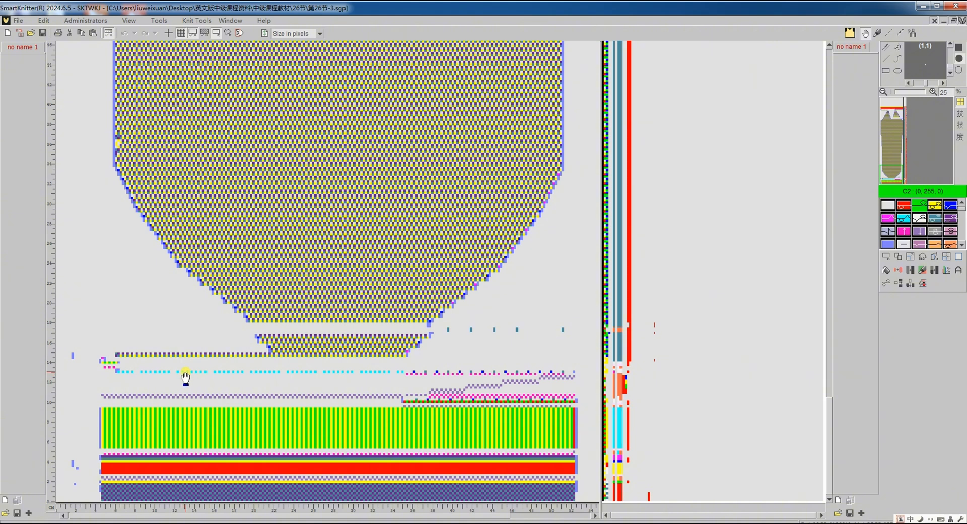
pyautogui.scroll(3, 185, 373)
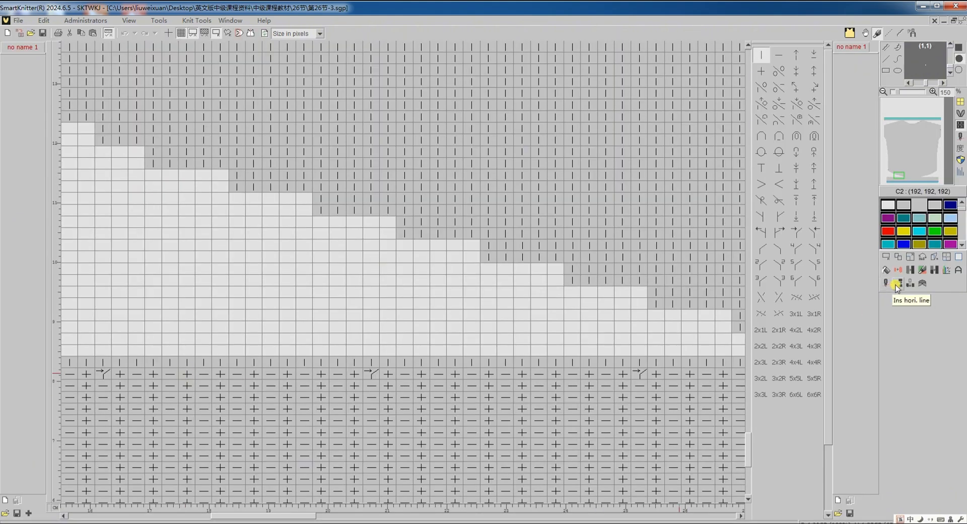
# Insert one horizontal line into the pattern directly above the rib, below the first plain row of the body
pyautogui.click(896, 284)
pyautogui.click(694, 359)
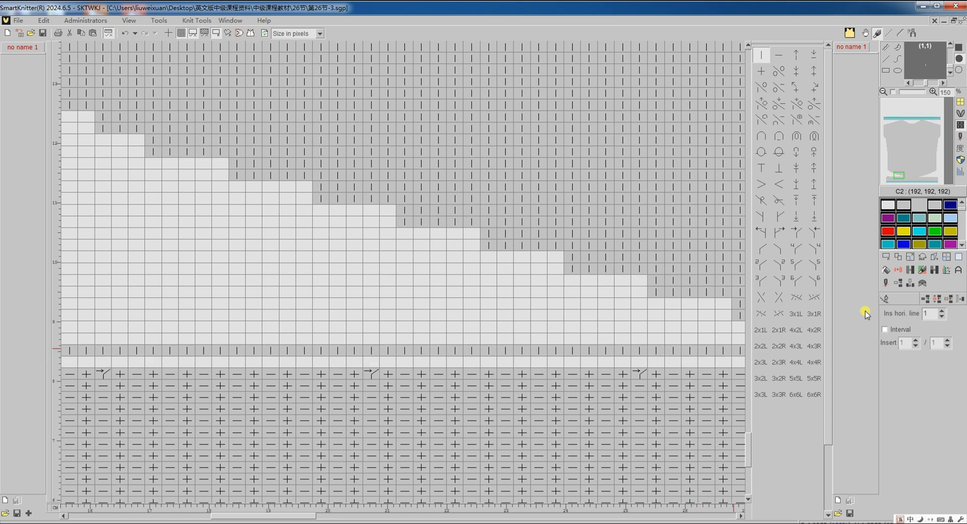
pyautogui.click(885, 300)
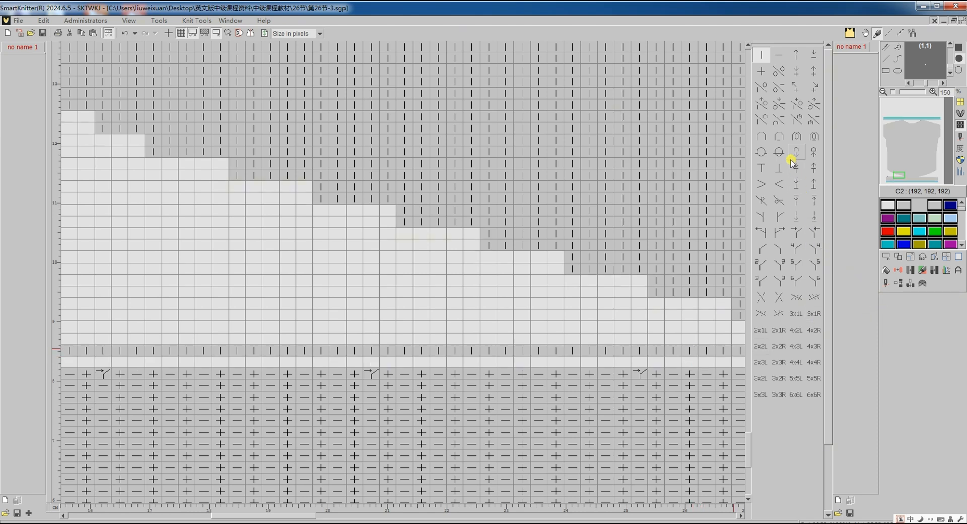
# Fill the inserted row with the ∩/− stitch symbol in a straight line spanning the body's full width, about 195 stitches
pyautogui.click(776, 122)
pyautogui.click(890, 179)
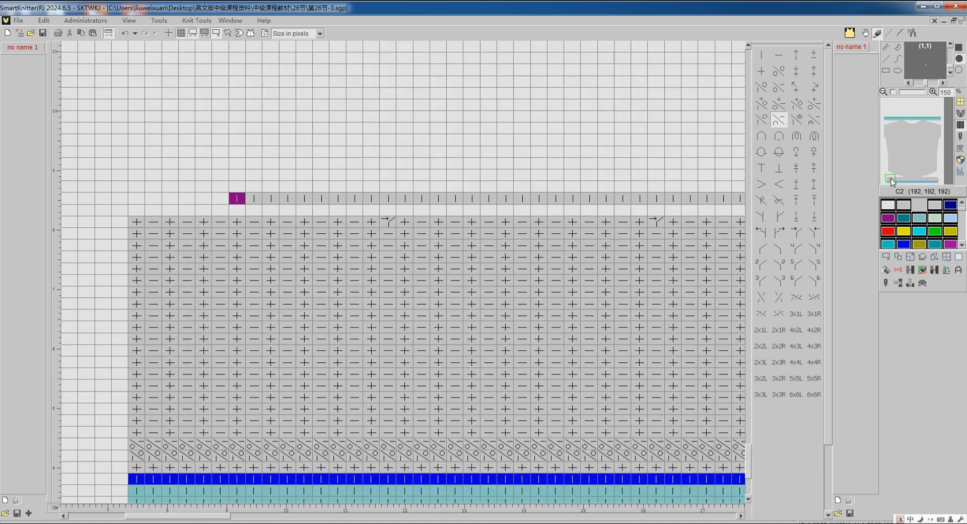
pyautogui.click(237, 213)
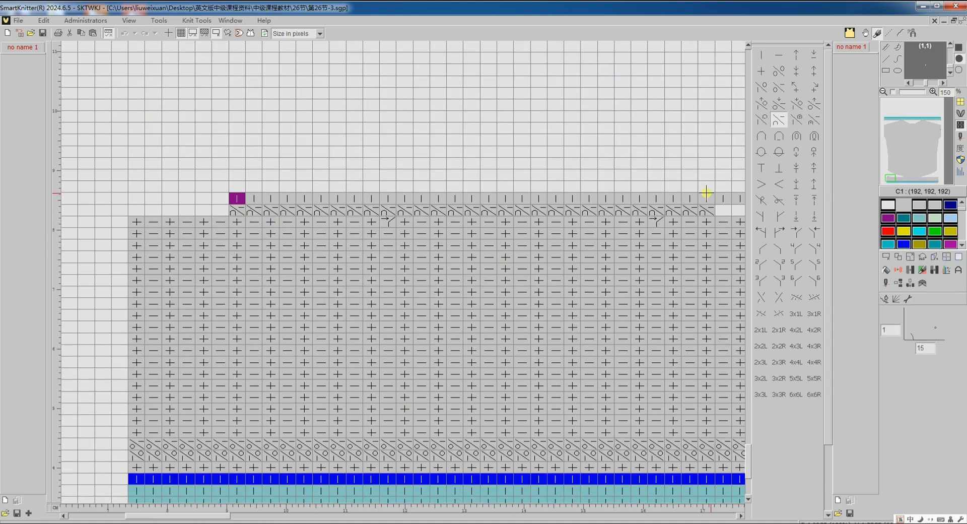
pyautogui.click(937, 179)
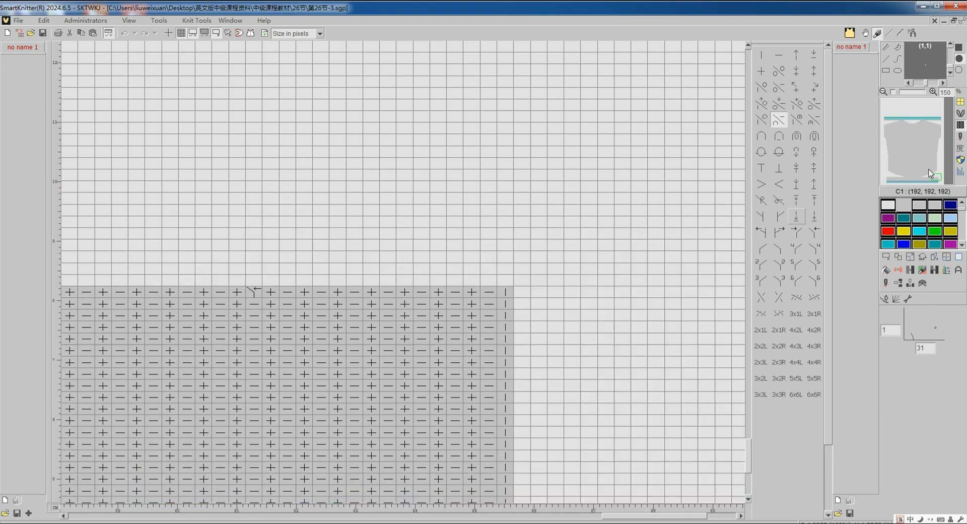
pyautogui.scroll(-1, 612, 302)
pyautogui.moveTo(612, 308); pyautogui.dragTo(612, 252)
pyautogui.scroll(-2, 589, 258)
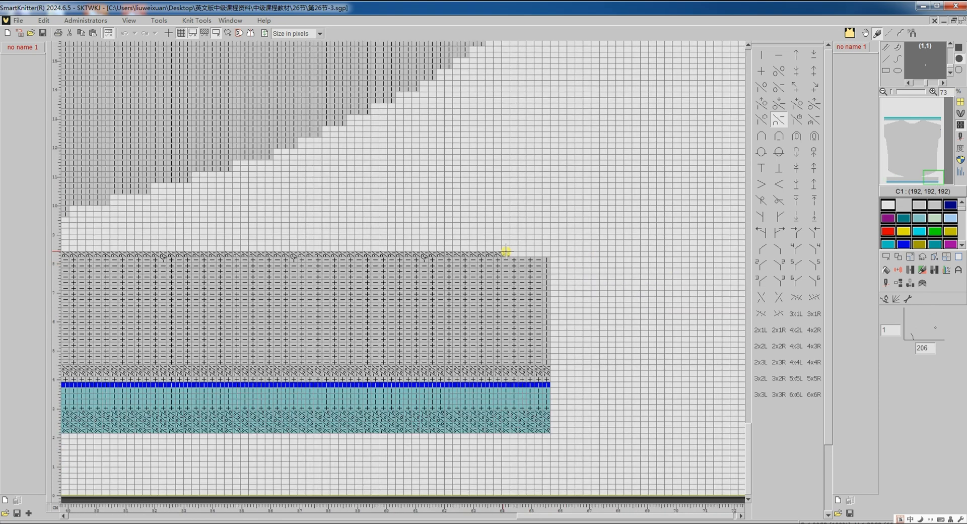
pyautogui.scroll(-2, 493, 254)
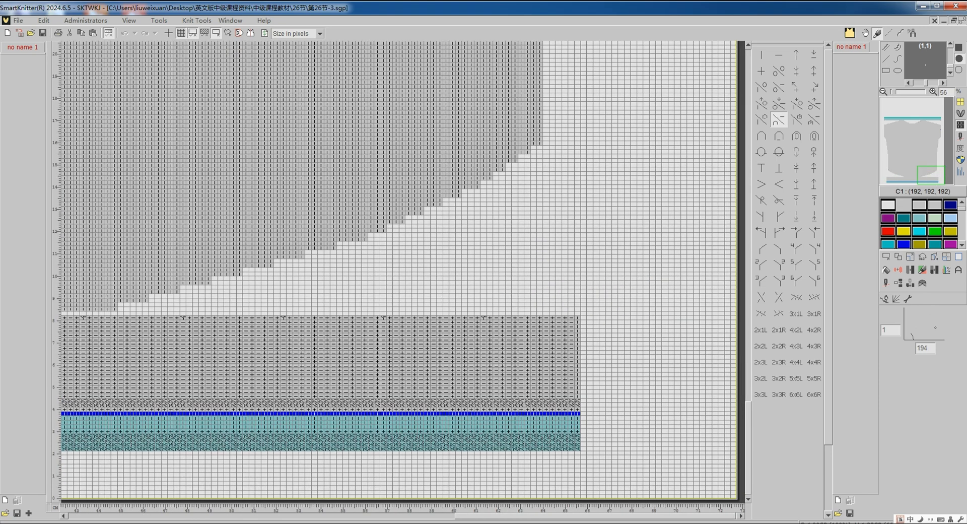
pyautogui.click(539, 217)
pyautogui.scroll(5, 515, 323)
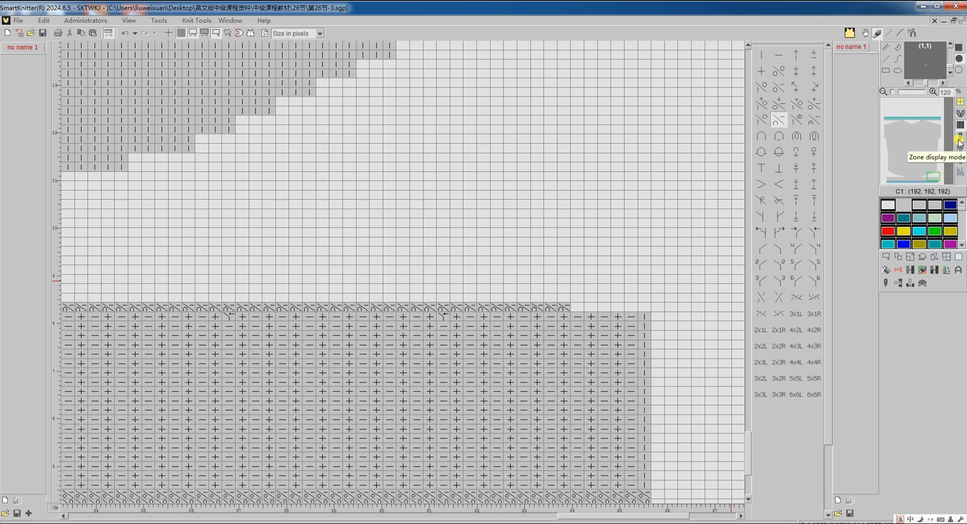
# Check the zone colour of the inserted row along the rib, and set the row's tension number to 13 in the option lines
pyautogui.click(960, 162)
pyautogui.hscroll(-10, 481, 375)
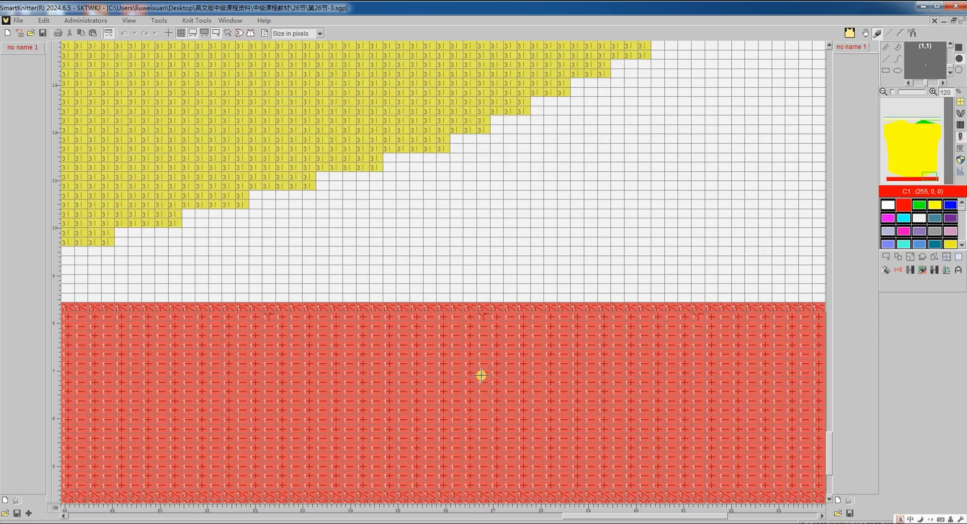
pyautogui.hscroll(-10, 268, 358)
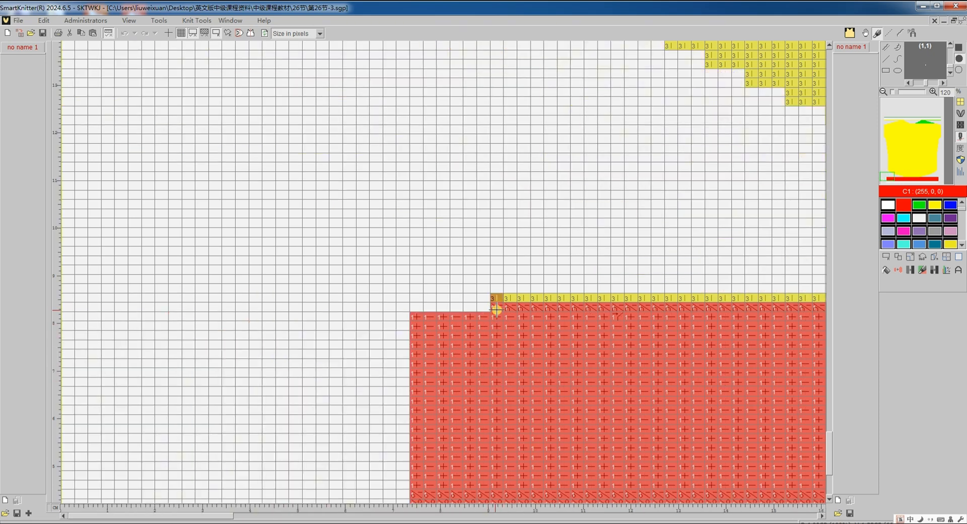
pyautogui.click(959, 173)
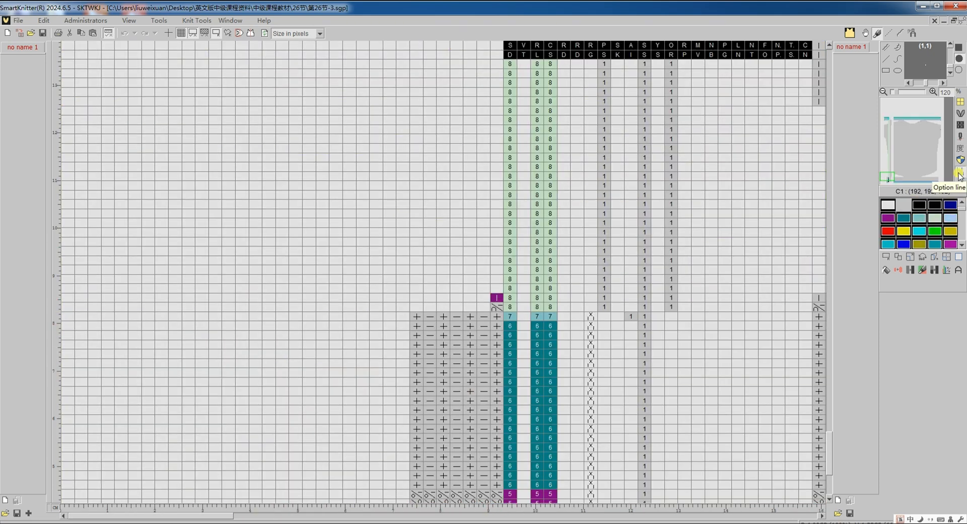
pyautogui.hscroll(10, 495, 310)
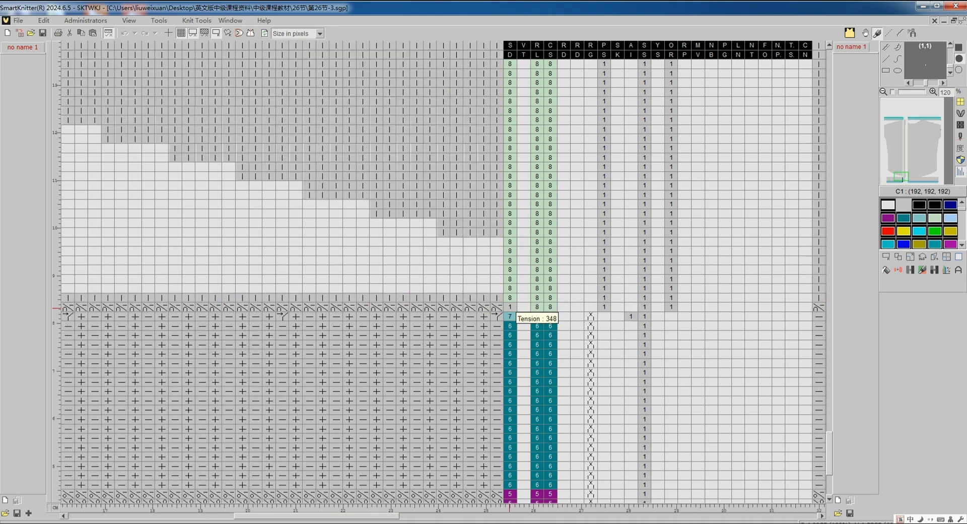
pyautogui.write('3')
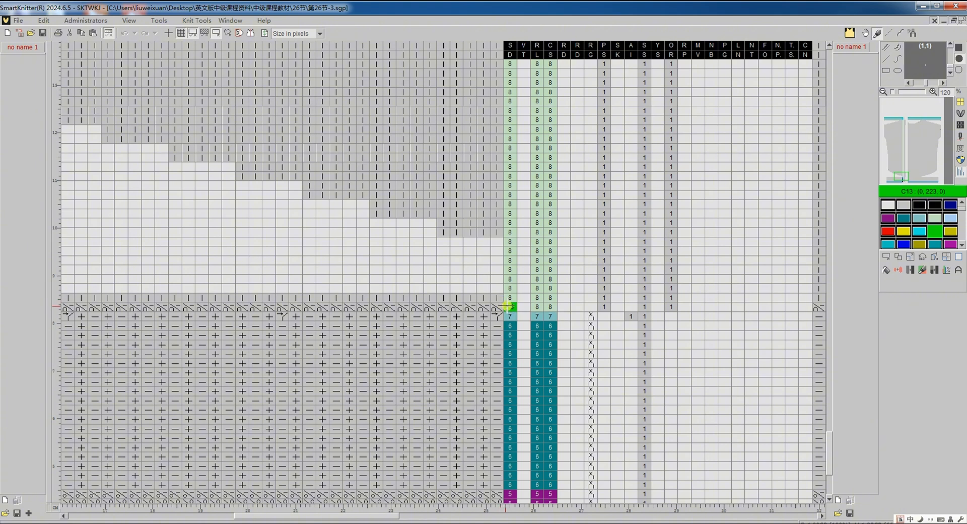
pyautogui.click(502, 303)
pyautogui.moveTo(383, 517); pyautogui.dragTo(511, 517)
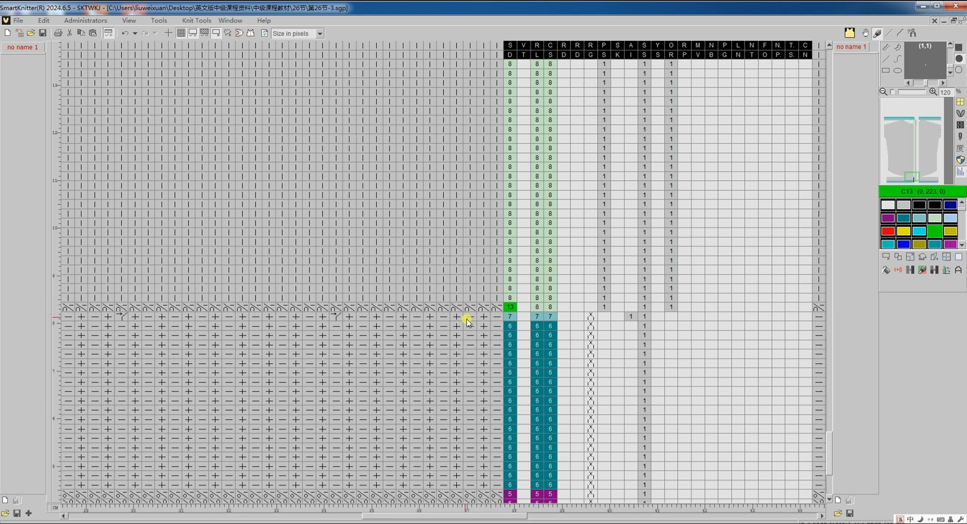
# Add a second red feeder to rail 3 in the feeder setup and apply the arrangement
pyautogui.click(960, 126)
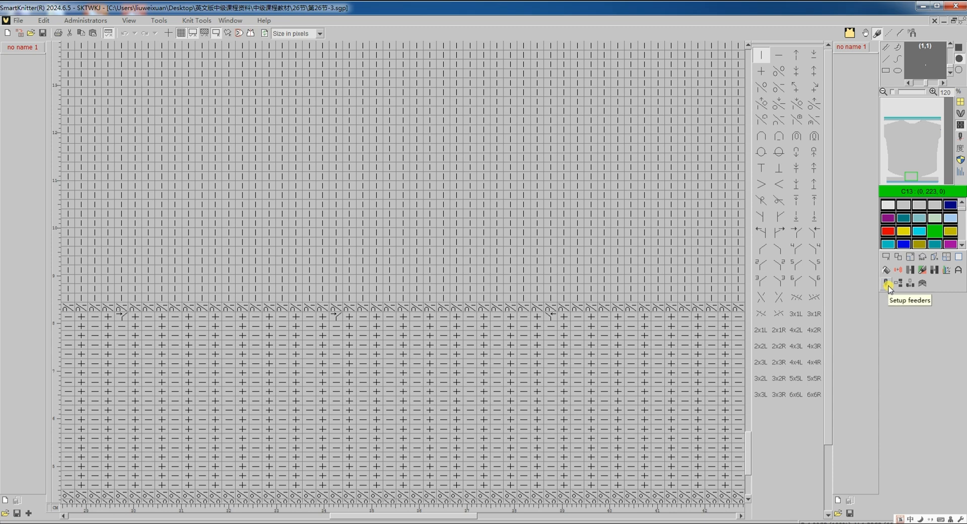
pyautogui.click(887, 284)
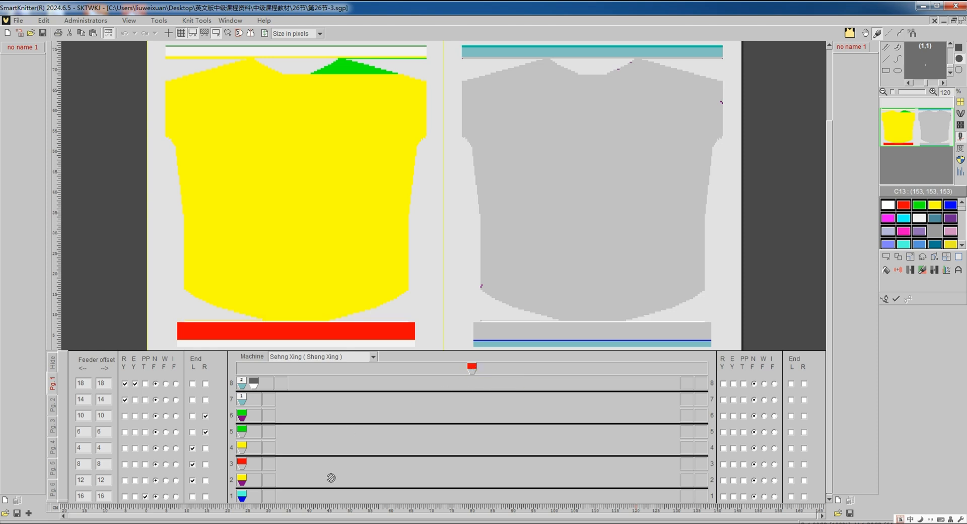
pyautogui.click(251, 465)
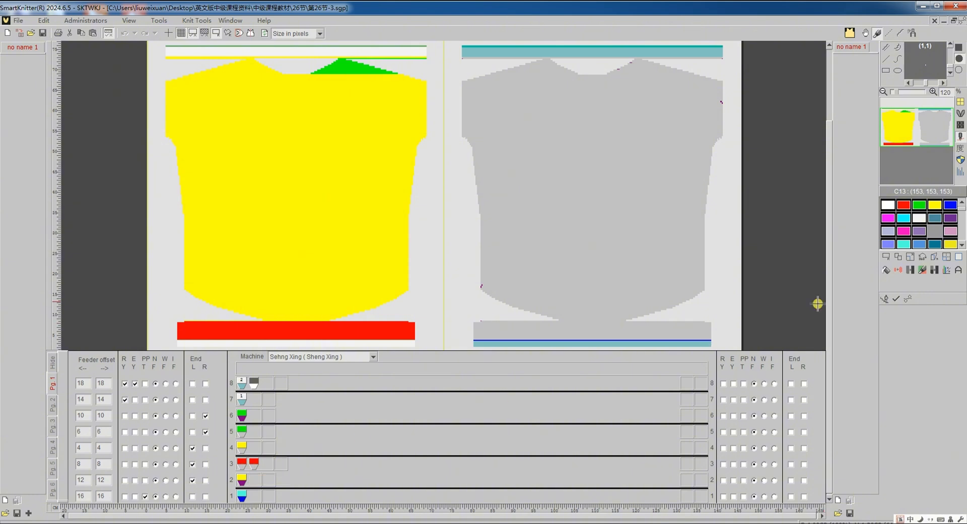
pyautogui.click(895, 299)
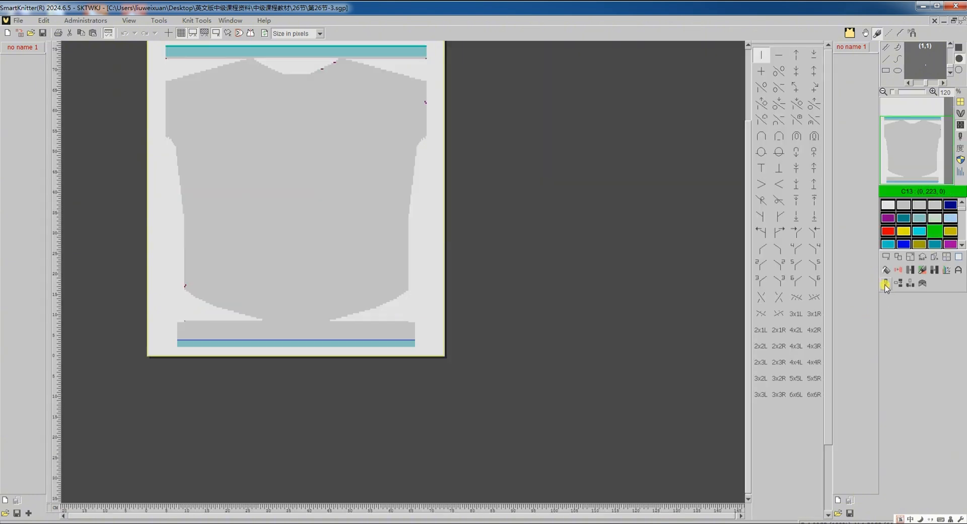
# Retranslate the 第26节-3 pattern with the jacquard cast-on method set to No action
pyautogui.click(885, 285)
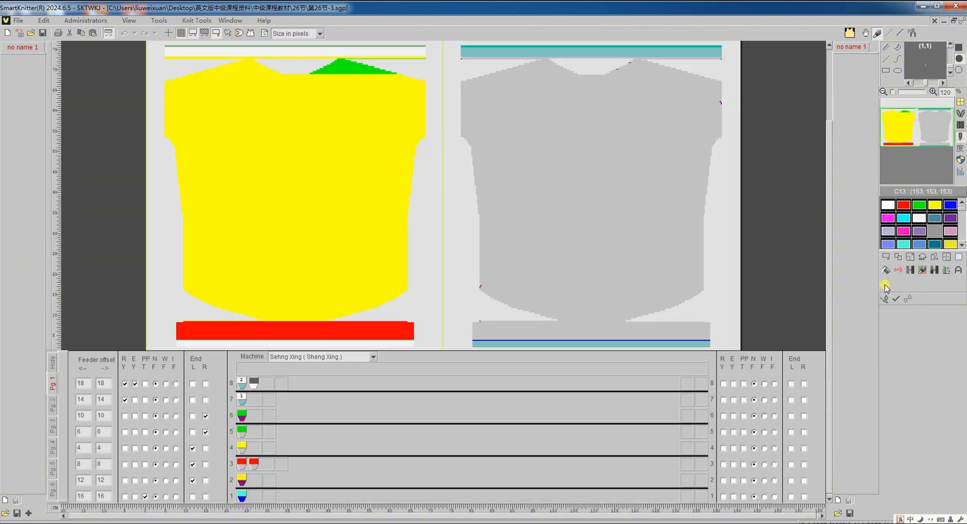
pyautogui.click(908, 298)
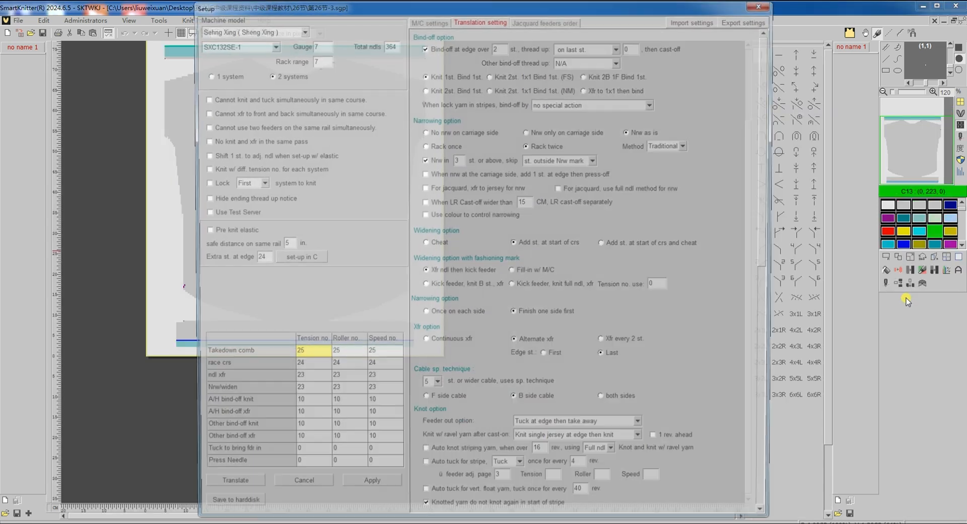
pyautogui.moveTo(769, 218); pyautogui.dragTo(775, 360)
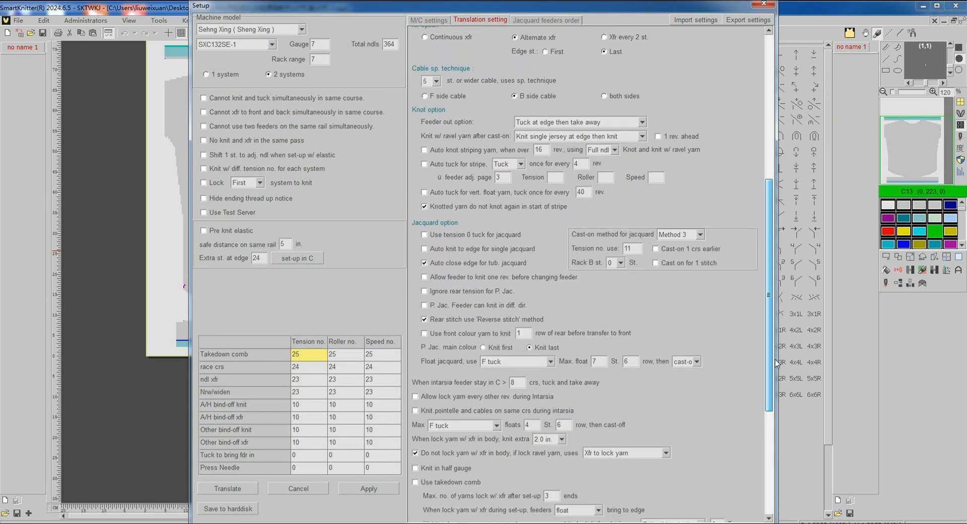
pyautogui.click(699, 235)
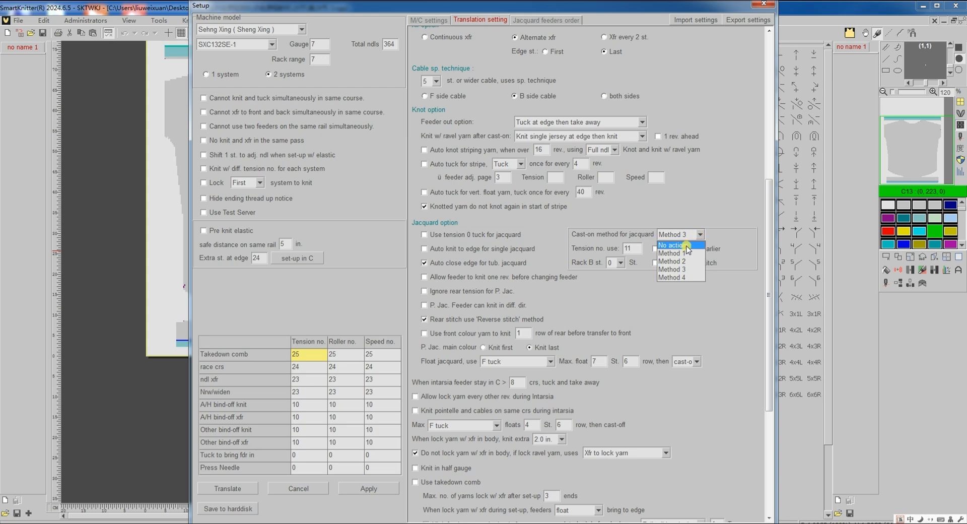
pyautogui.click(687, 244)
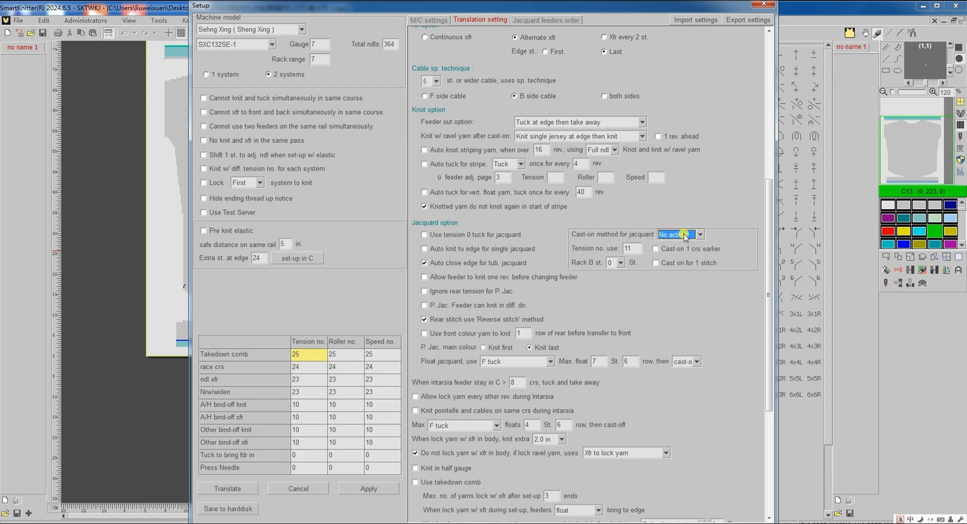
pyautogui.click(245, 488)
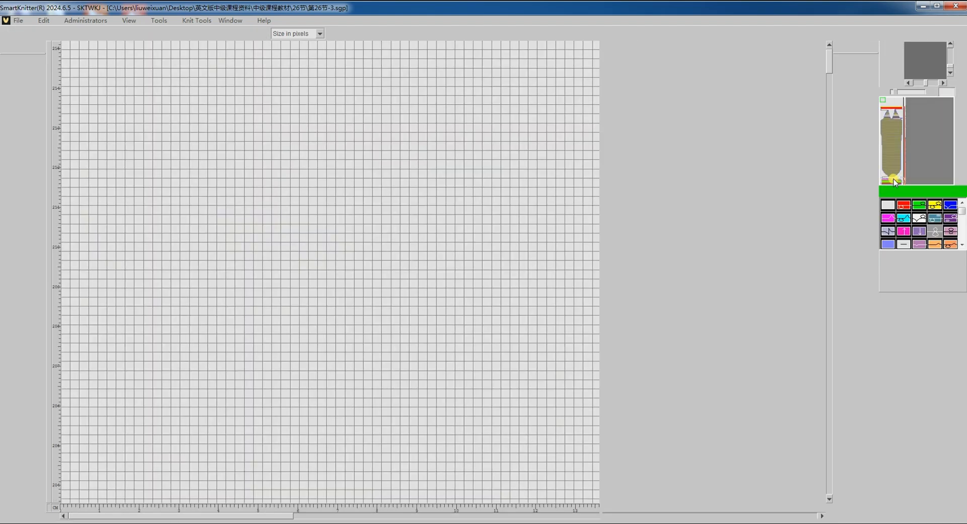
# Examine the widened area between the rib and the curved hem in the translated 第26节-3 chart
pyautogui.scroll(-3, 519, 274)
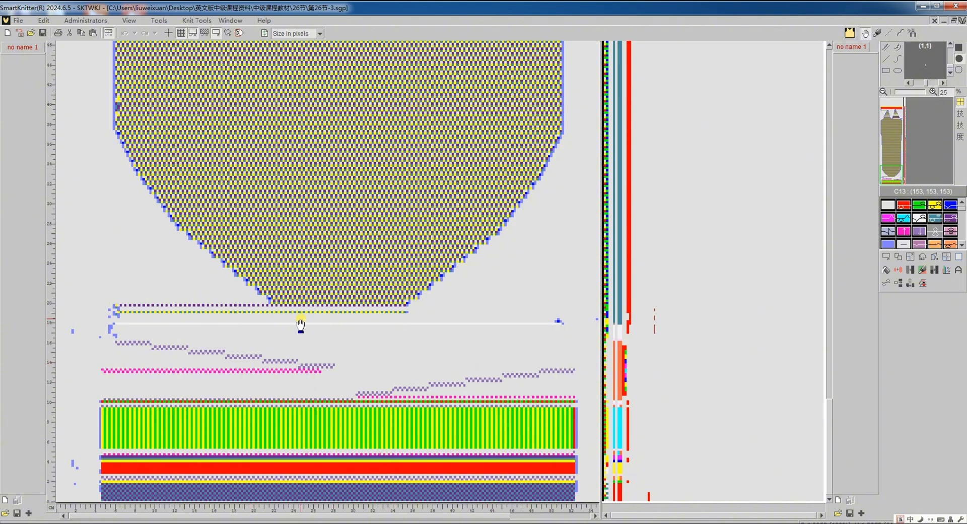
pyautogui.scroll(4, 301, 325)
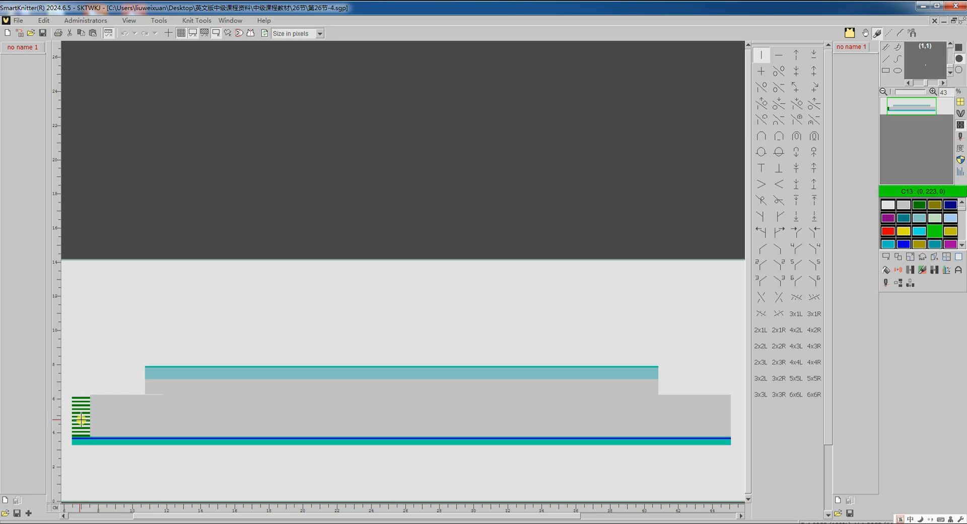
# Translate the 第26节-4 pattern to knitting machine code from the feeder setup, keeping its current translation settings
pyautogui.scroll(3, 81, 418)
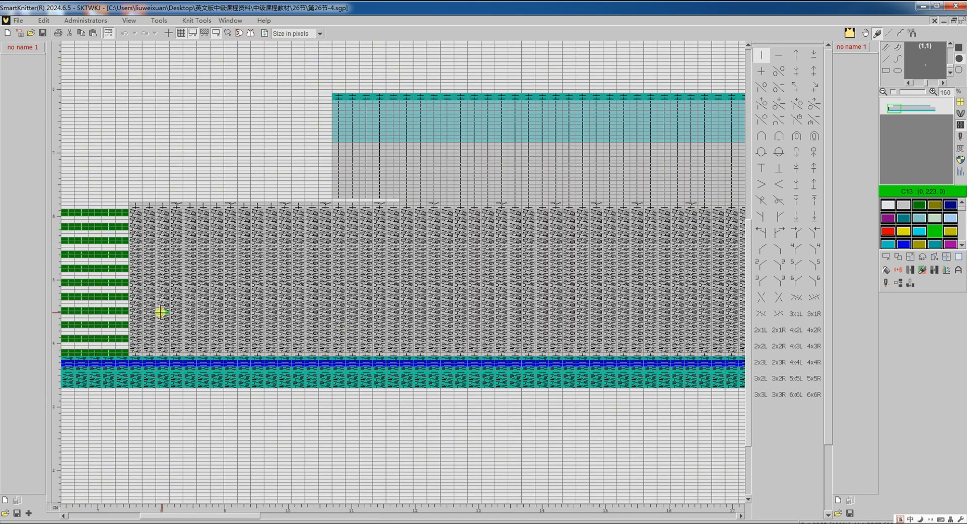
pyautogui.click(883, 284)
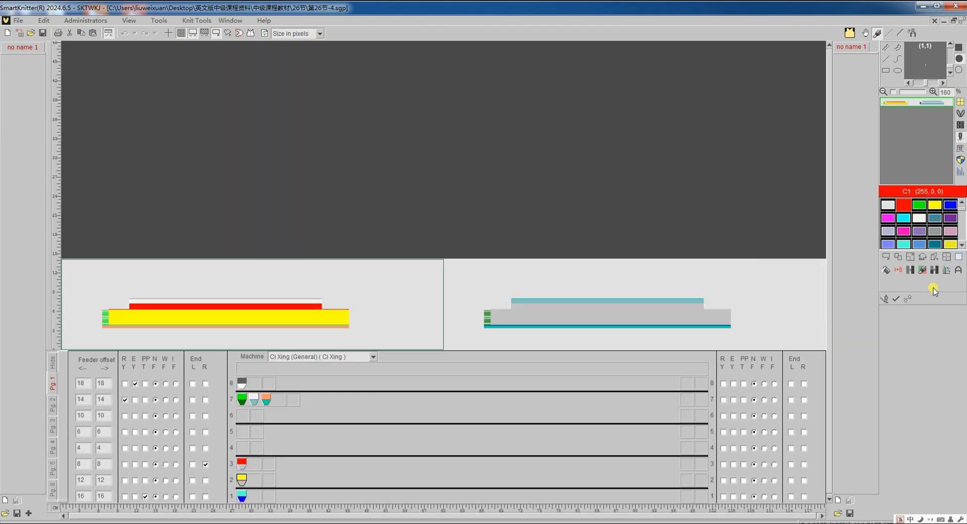
pyautogui.click(908, 299)
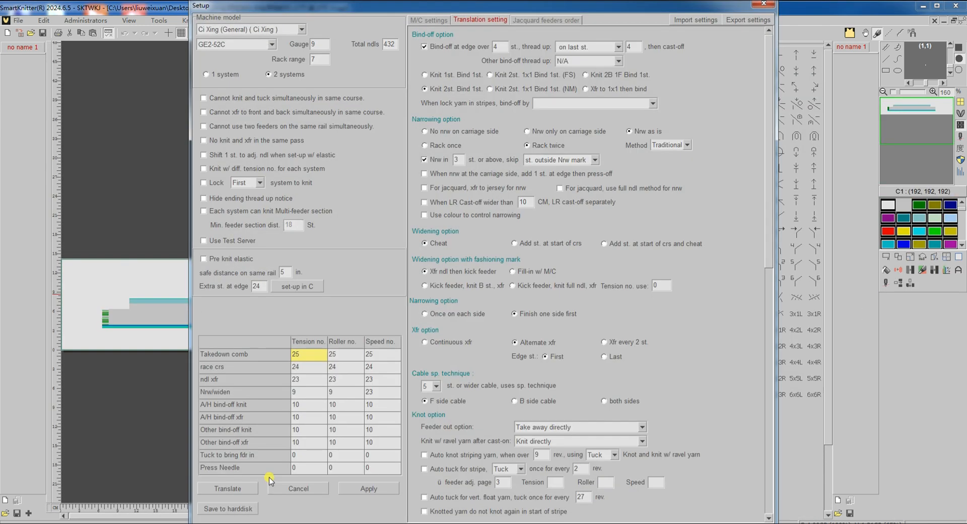
pyautogui.click(236, 488)
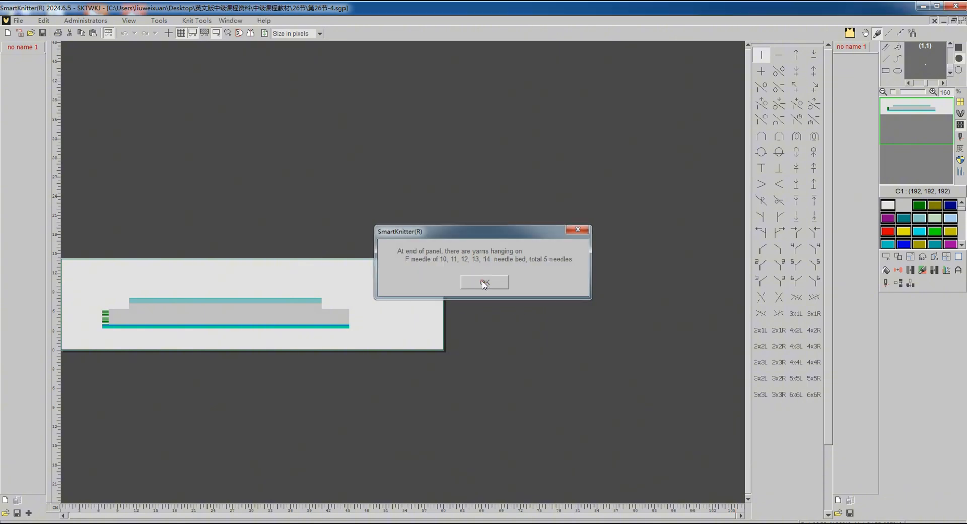
pyautogui.click(484, 282)
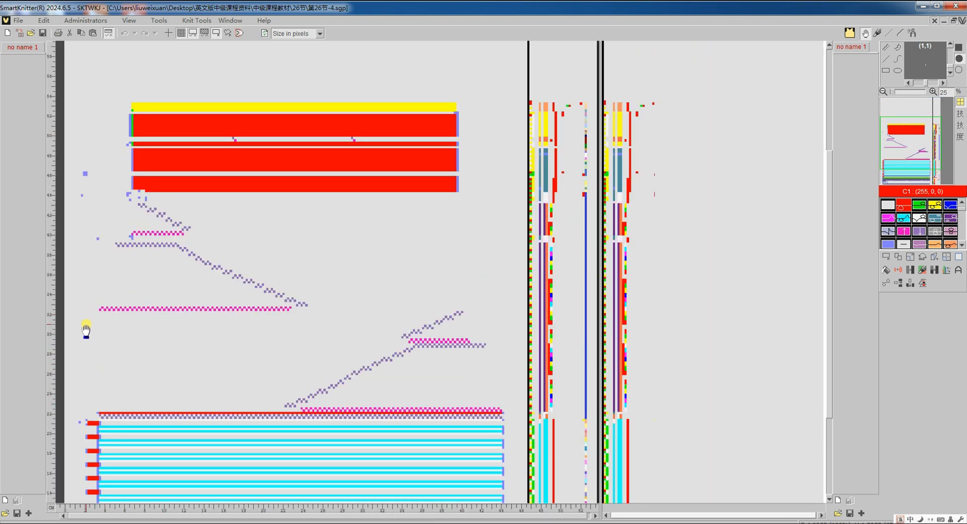
# Examine the translated 第26节-4 chart where the narrow side strip ends beside the main panel
pyautogui.scroll(3, 86, 330)
pyautogui.scroll(-4, 98, 314)
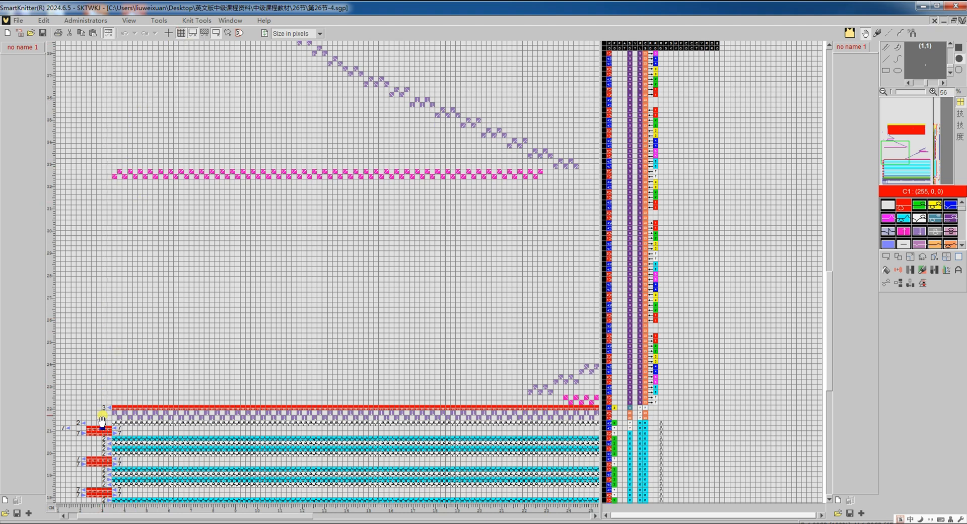
pyautogui.scroll(3, 101, 420)
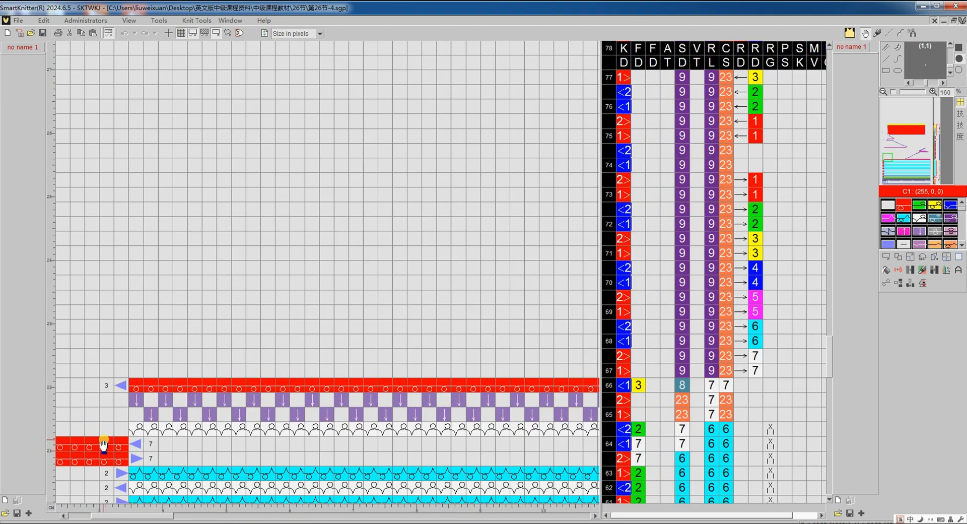
pyautogui.scroll(3, 103, 445)
# Fill a block five stitches wide and two rows high directly above the green side strip with the o/o stitch symbol
pyautogui.hscroll(-3, 106, 437)
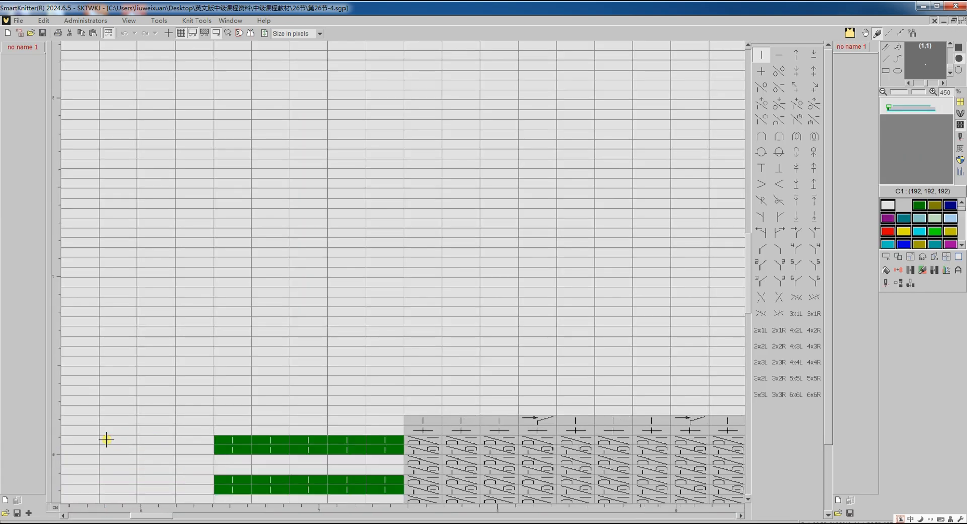
pyautogui.scroll(-3, 211, 436)
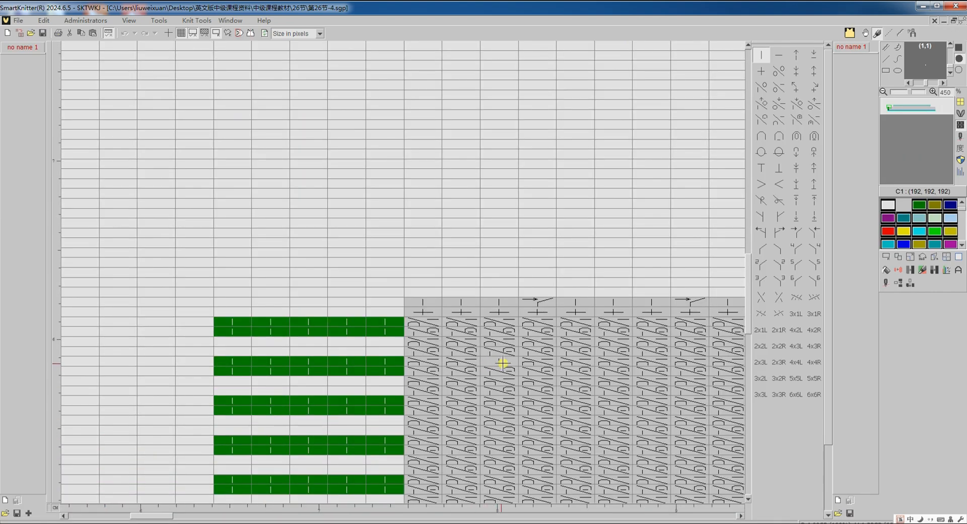
pyautogui.click(779, 71)
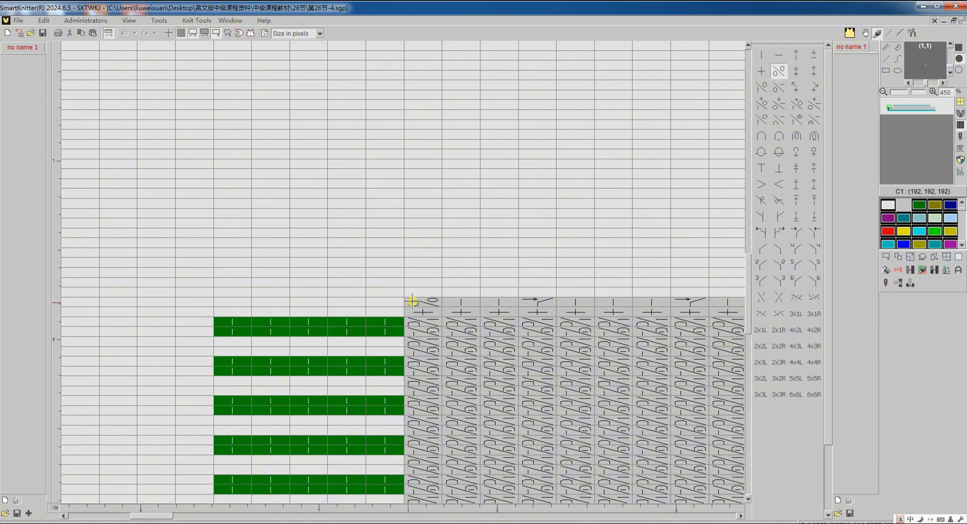
pyautogui.moveTo(400, 302); pyautogui.dragTo(222, 314)
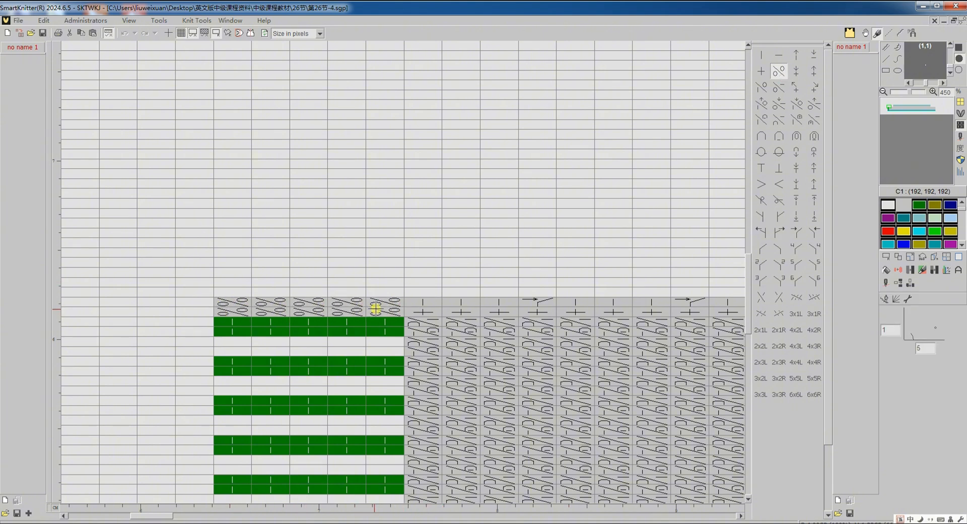
# Recolour the lower row of the new stitches above the green strip with yellow yarn colour 3
pyautogui.click(957, 130)
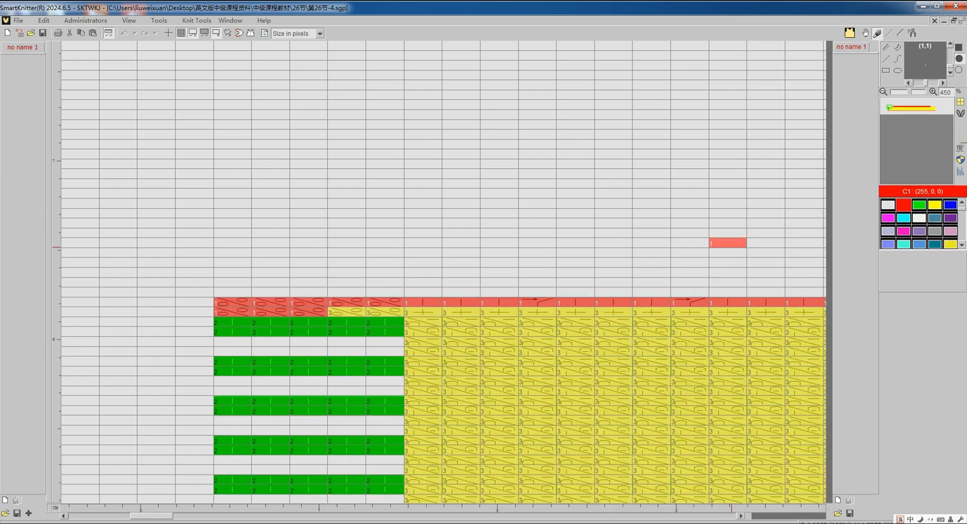
pyautogui.click(320, 312)
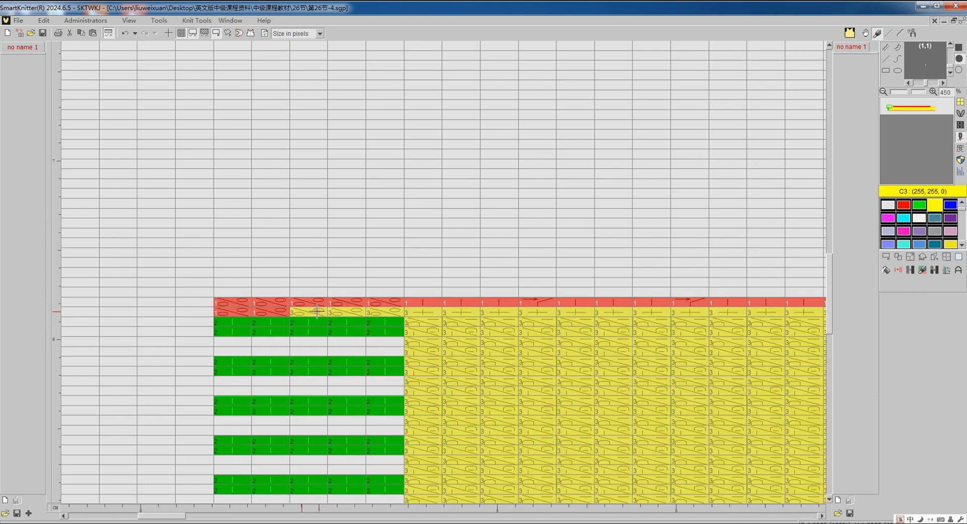
pyautogui.click(271, 313)
pyautogui.click(244, 312)
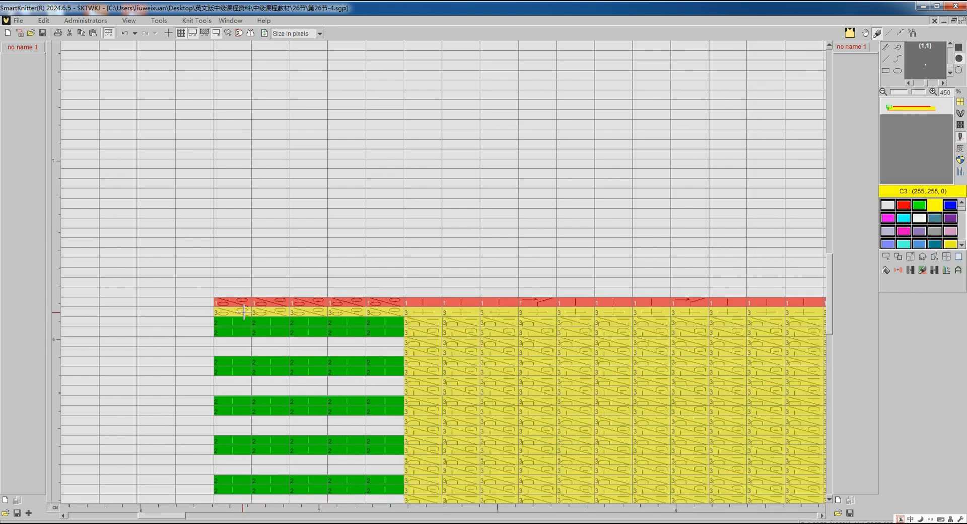
# Return to the knit structure view and retranslate the edited 第26节-4 pattern with the same translation settings
pyautogui.click(961, 126)
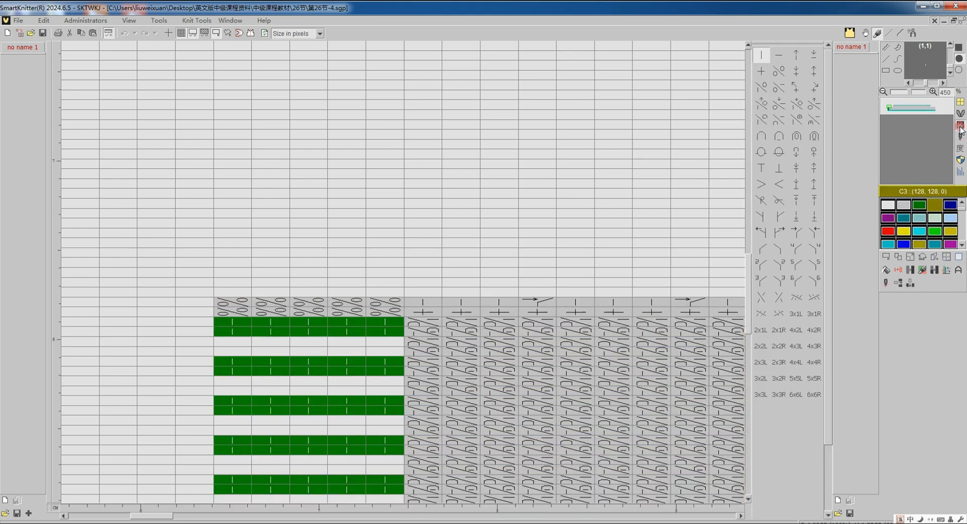
pyautogui.click(886, 284)
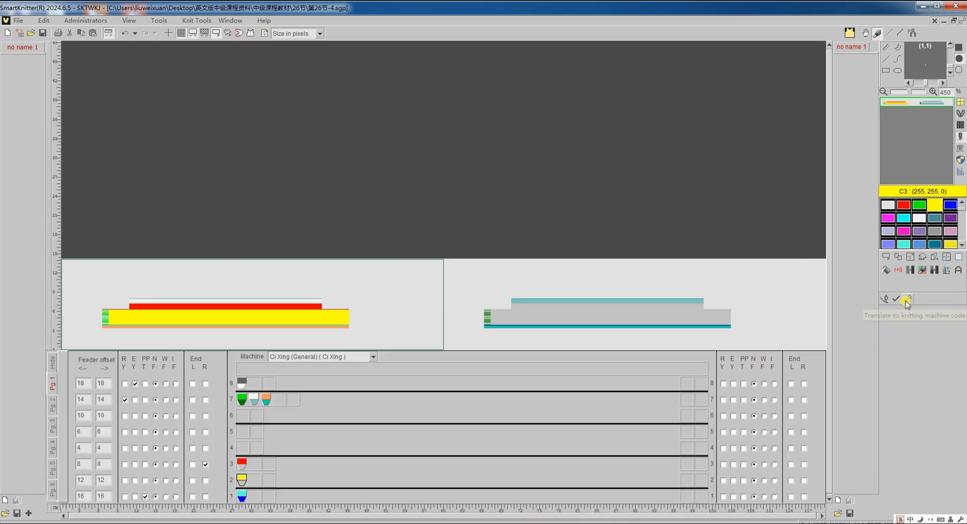
pyautogui.click(907, 300)
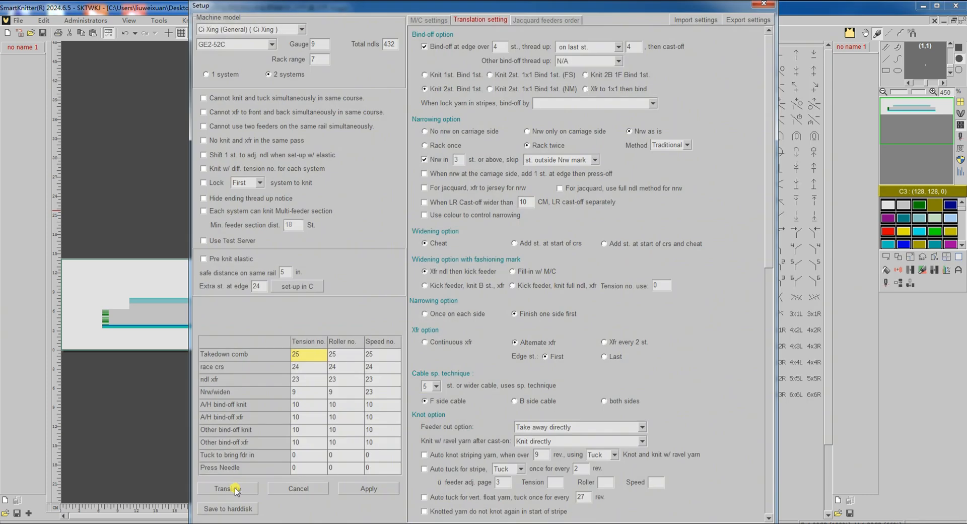
pyautogui.click(235, 488)
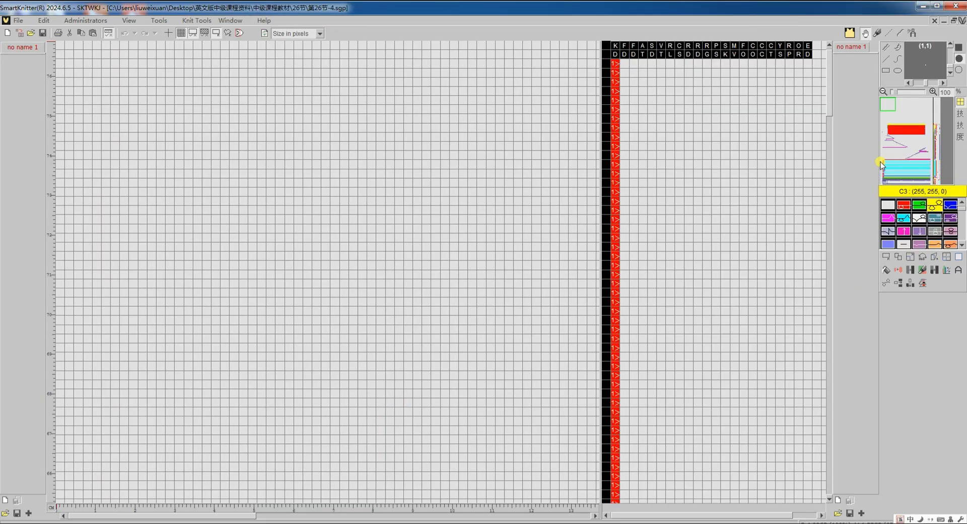
# Examine the rows above the side strip in the retranslated 第26节-4 chart, using the crosshair guide
pyautogui.click(883, 162)
pyautogui.scroll(-3, 399, 219)
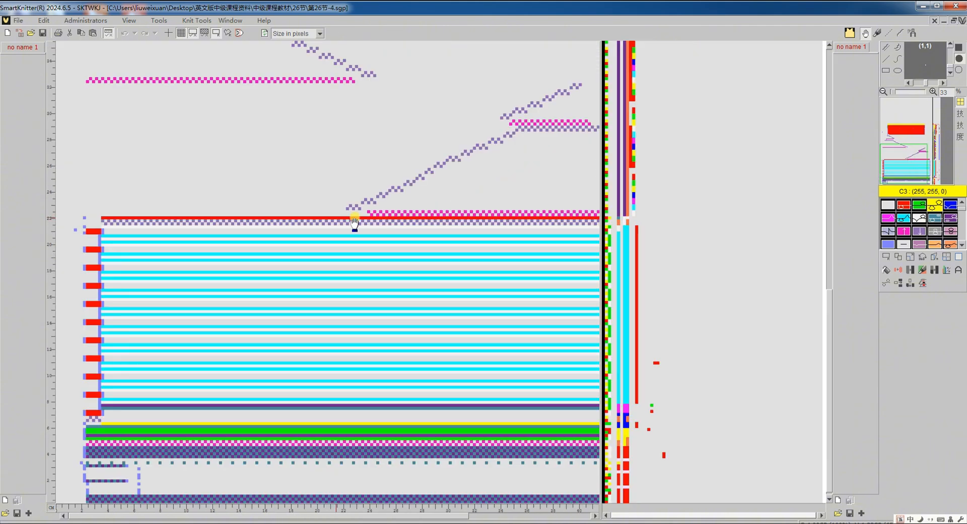
pyautogui.scroll(1, 90, 210)
pyautogui.scroll(1, 90, 215)
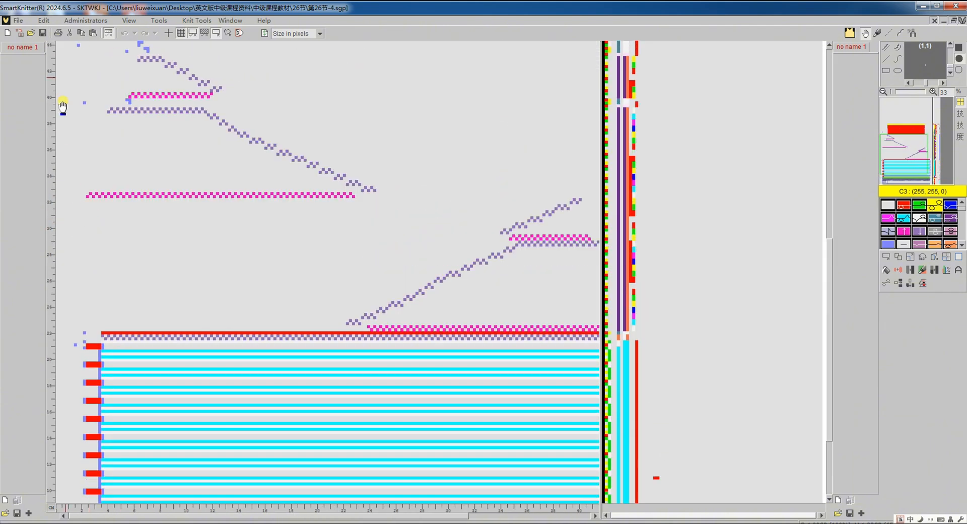
pyautogui.click(168, 33)
pyautogui.click(80, 182)
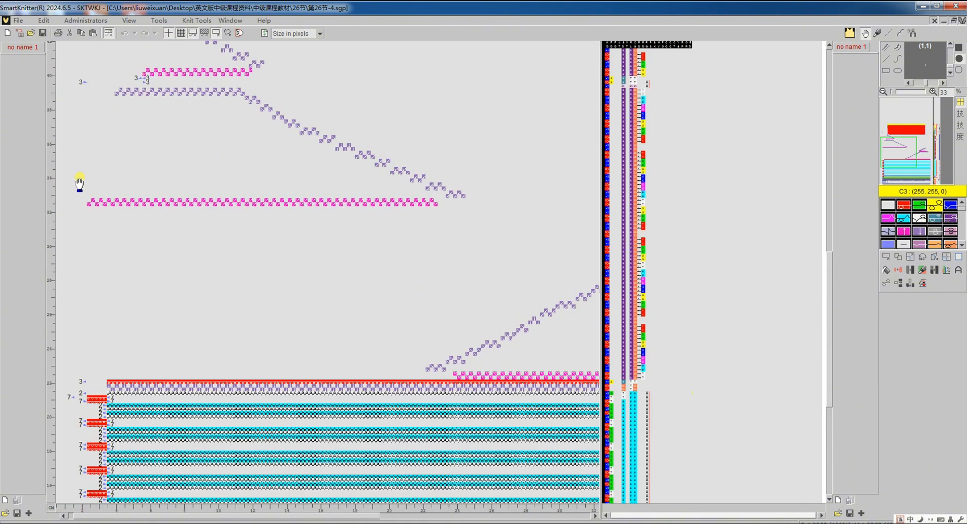
pyautogui.scroll(2, 79, 178)
pyautogui.scroll(-2, 80, 177)
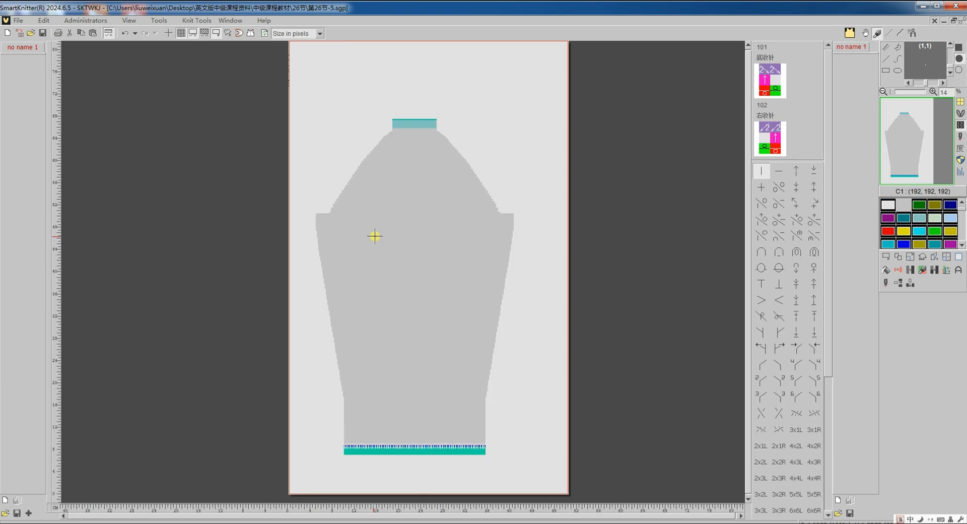
# Translate the 第26节-5 sleeve pattern to knitting machine code, keeping its current translation settings
pyautogui.scroll(5, 420, 251)
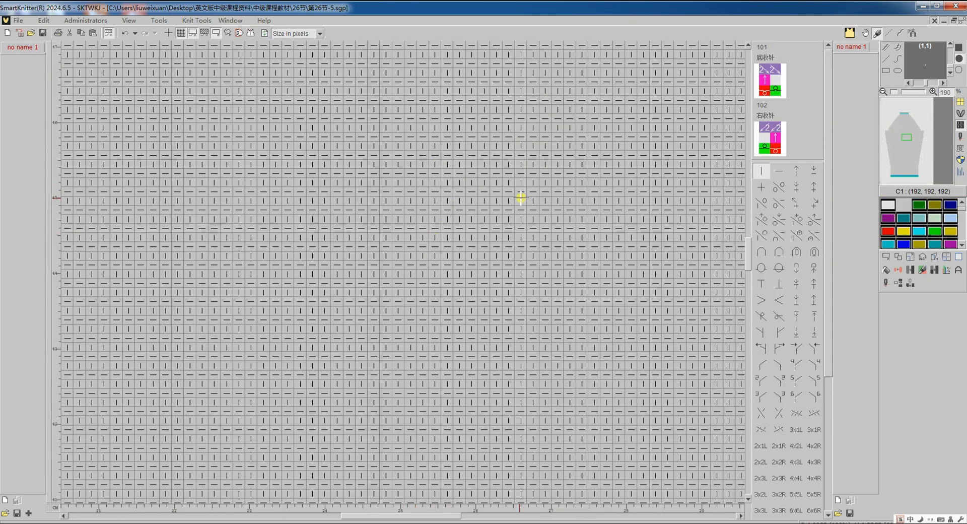
pyautogui.click(887, 285)
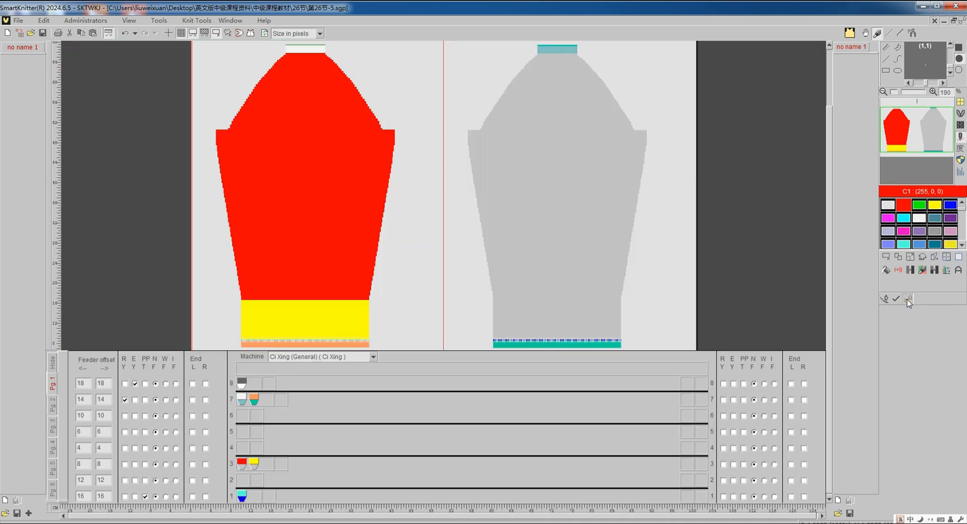
pyautogui.click(907, 300)
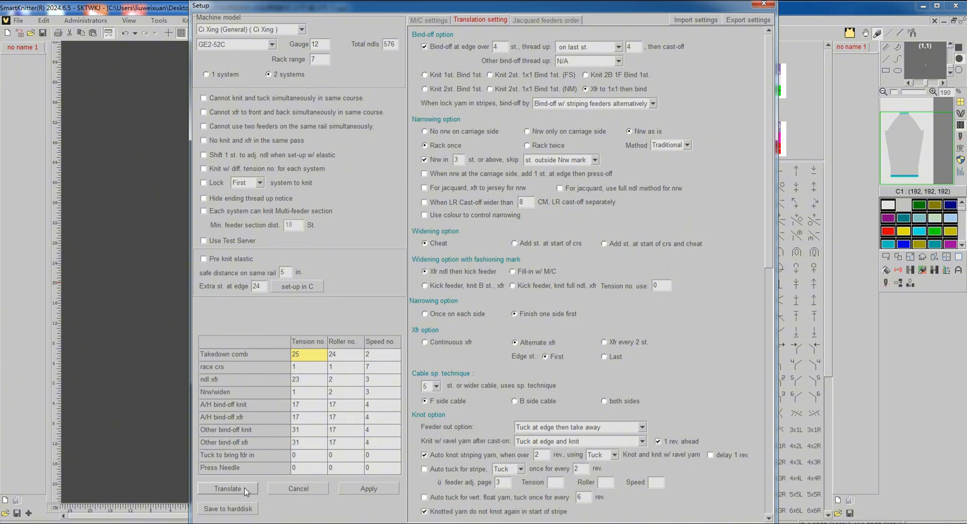
pyautogui.click(245, 487)
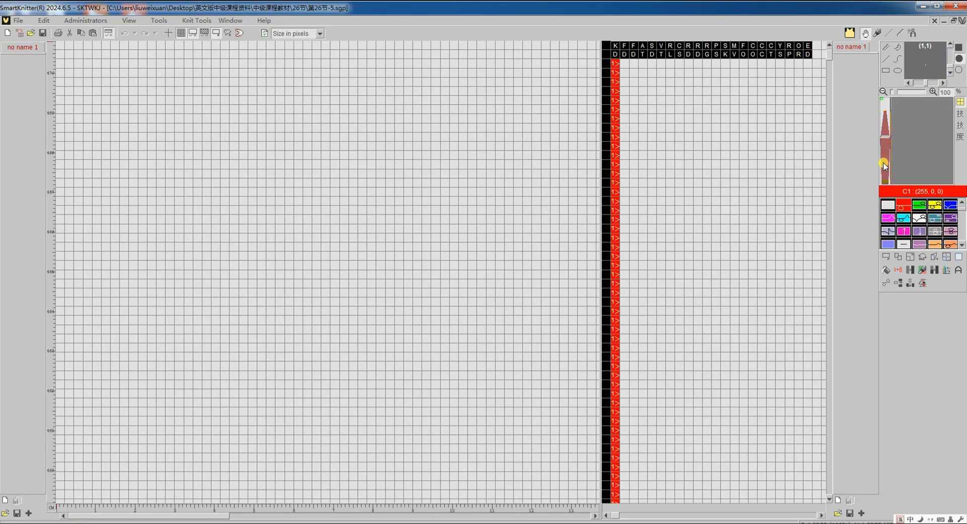
# Examine the upper part of the translated sleeve chart and trace a yellow full-needle stitch near its edge back to the pattern
pyautogui.scroll(5, 381, 290)
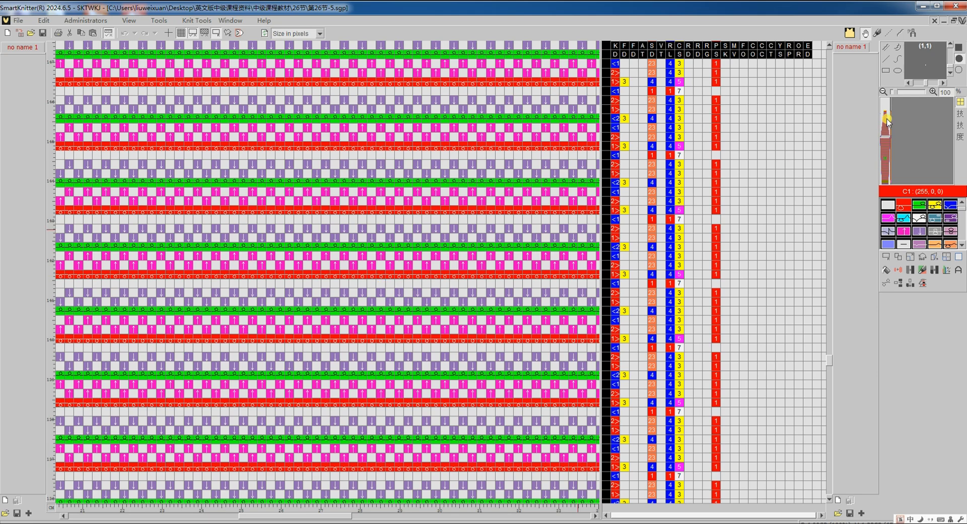
pyautogui.scroll(15, 579, 173)
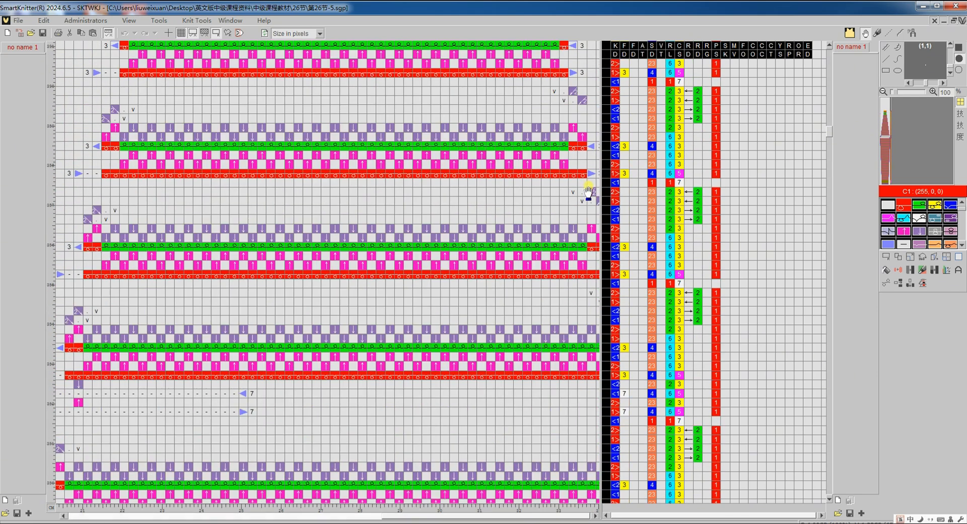
pyautogui.scroll(10, 579, 173)
pyautogui.scroll(5, 579, 328)
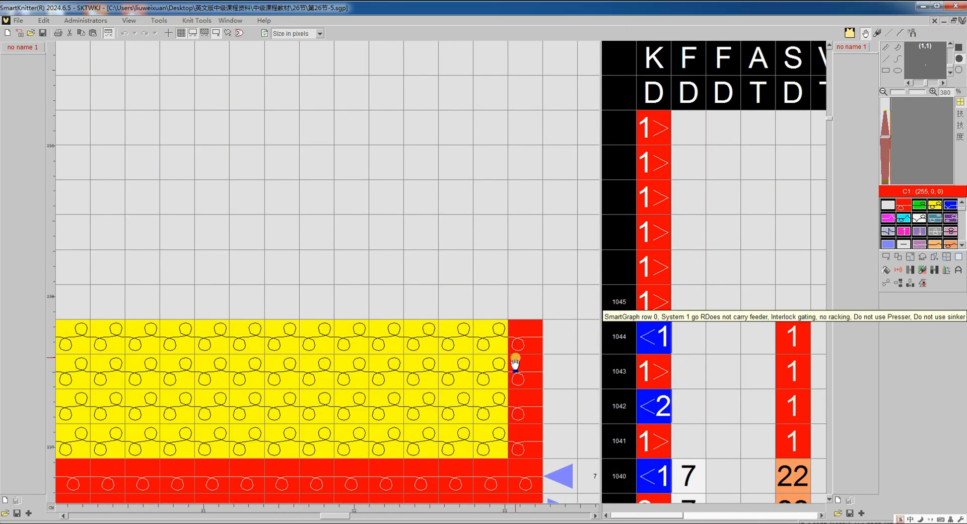
pyautogui.scroll(-2, 513, 364)
pyautogui.doubleClick(498, 378)
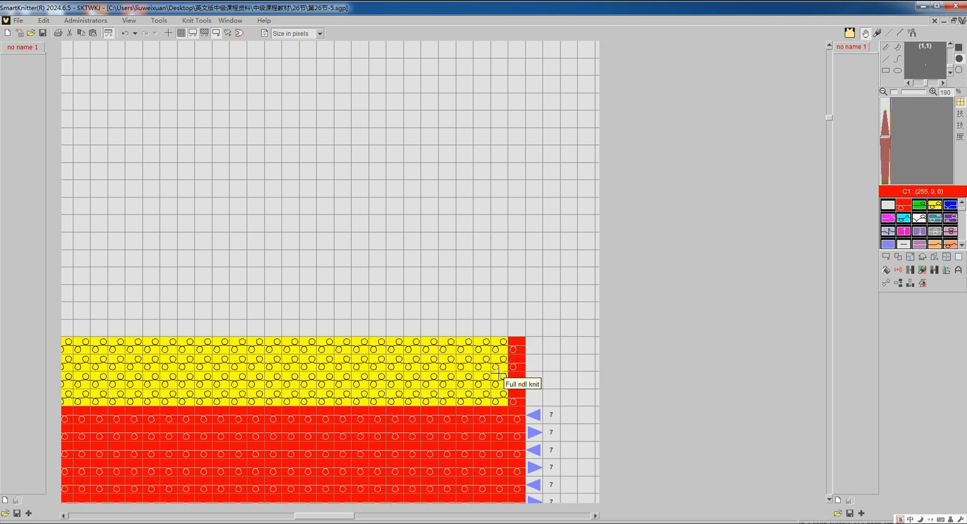
# Return to the knit structure view and retranslate the 第26节-5 sleeve pattern with the Xfr option set to Continuous xfr
pyautogui.scroll(-1, 500, 373)
pyautogui.scroll(-2, 499, 373)
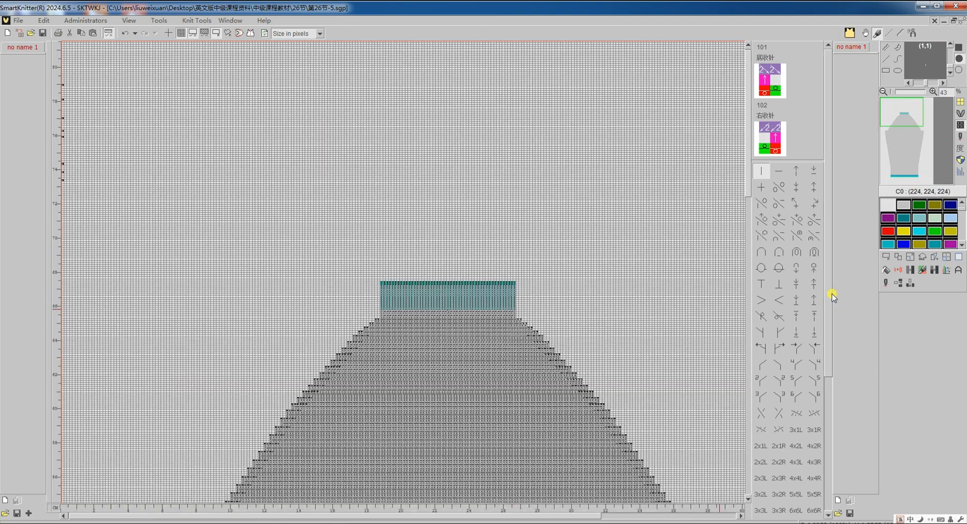
pyautogui.click(885, 283)
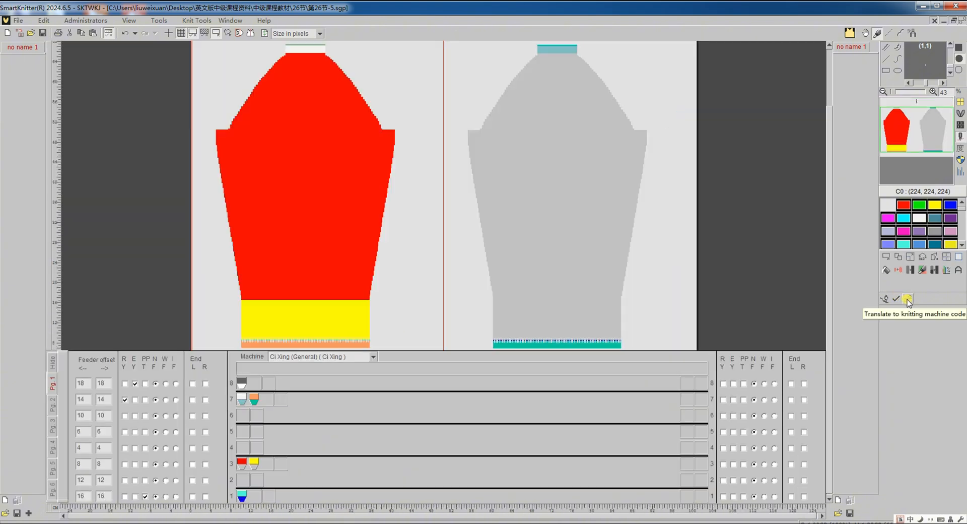
pyautogui.click(907, 299)
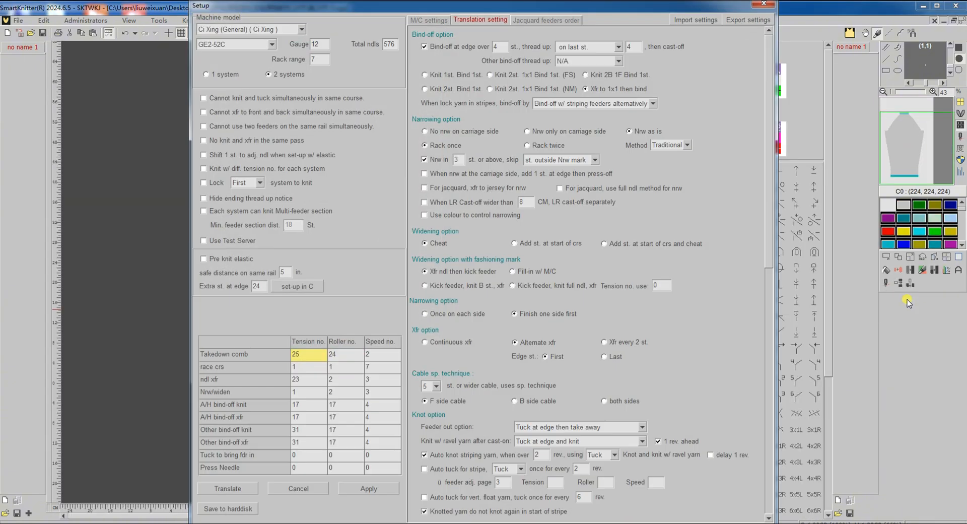
pyautogui.moveTo(767, 237); pyautogui.dragTo(766, 241)
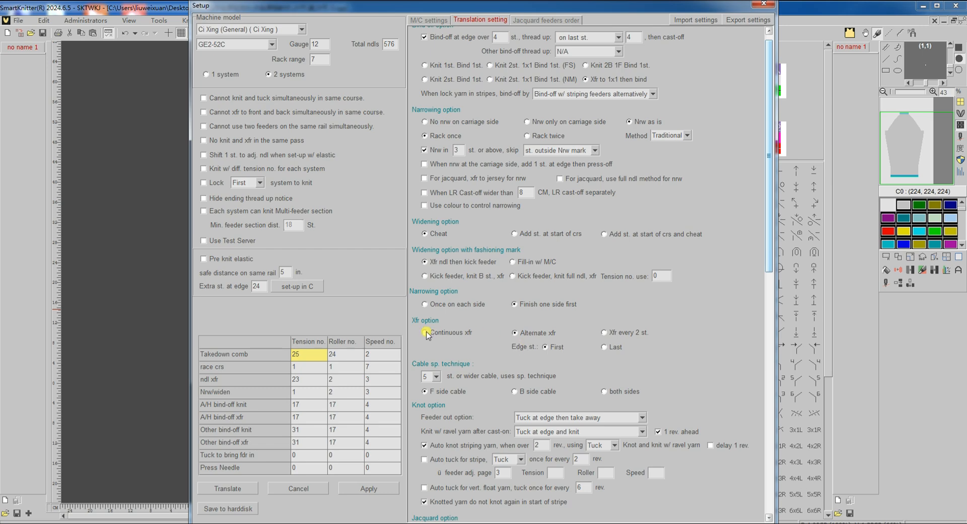
pyautogui.click(425, 333)
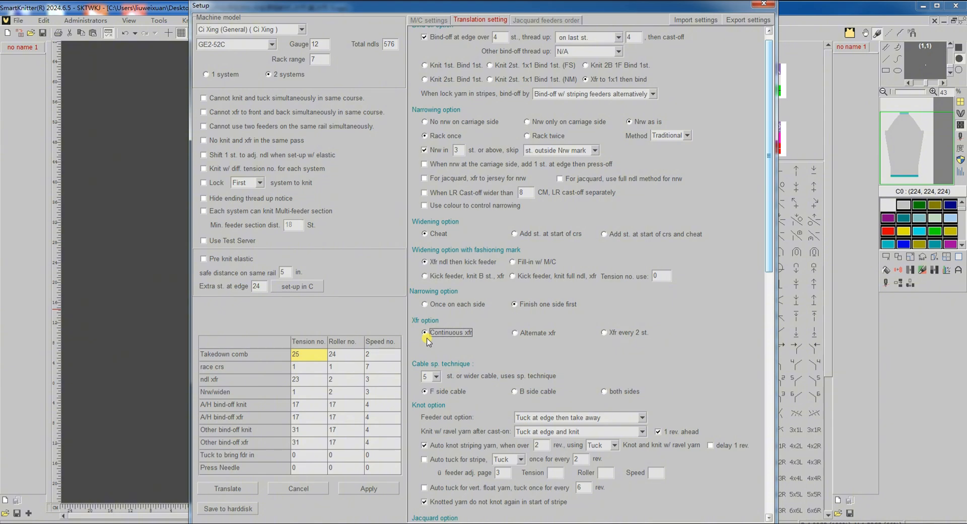
pyautogui.click(227, 489)
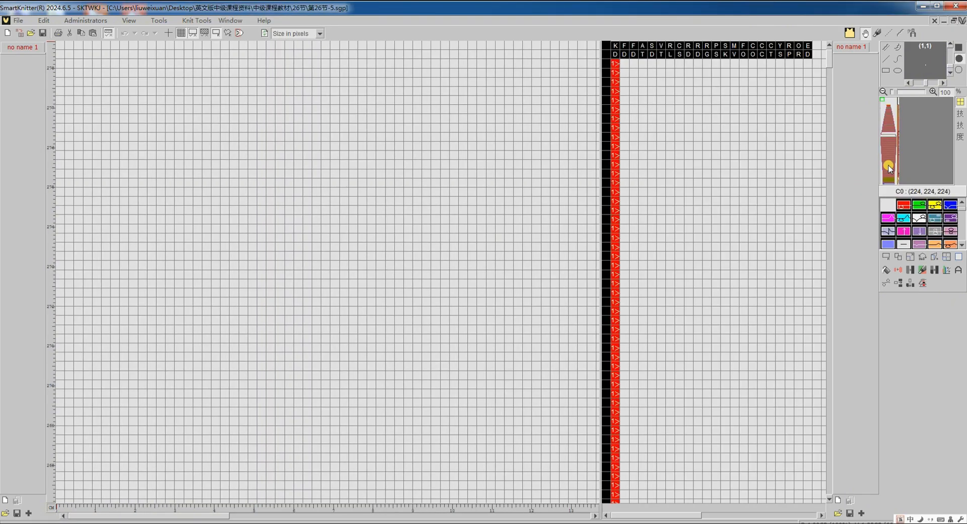
# Examine the body rows of the retranslated sleeve chart and the yellow full-needle rows at its upper end with their course numbers
pyautogui.click(889, 168)
pyautogui.scroll(1, 434, 286)
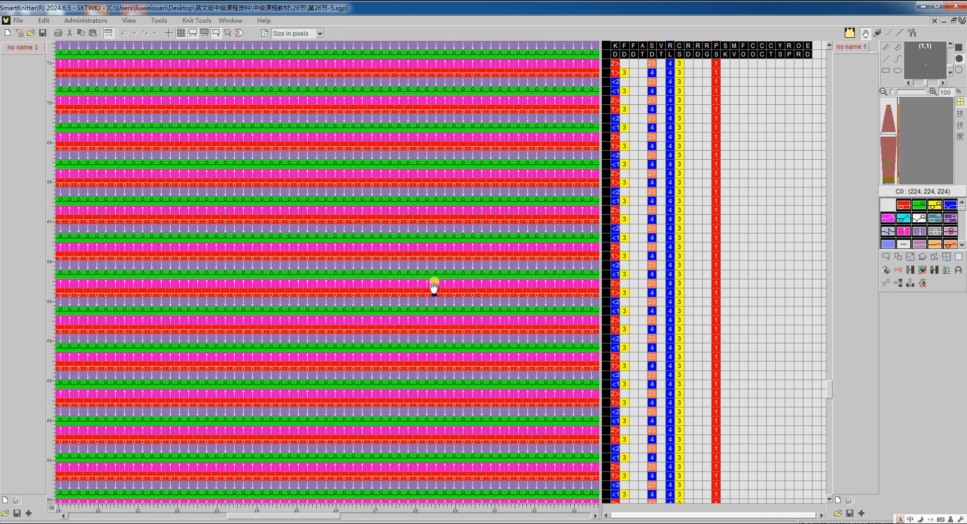
pyautogui.scroll(8, 435, 286)
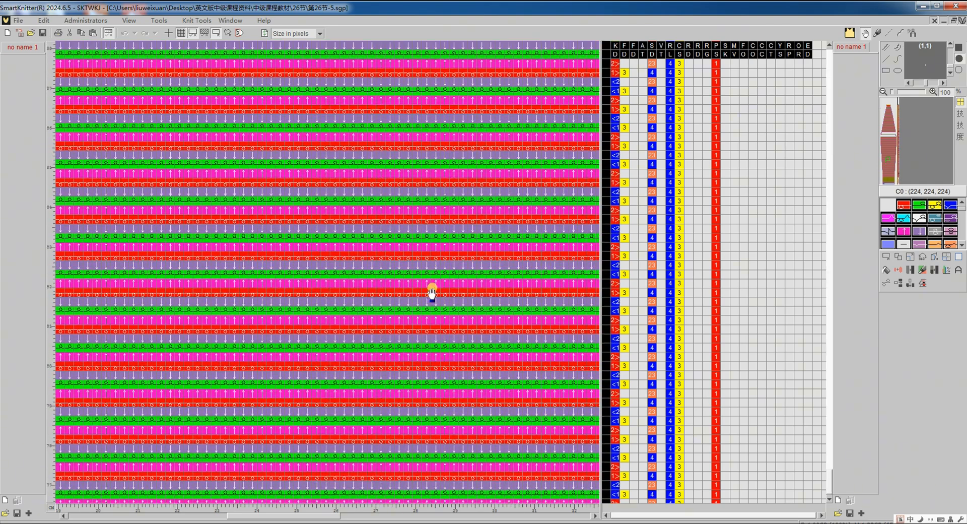
pyautogui.scroll(6, 433, 292)
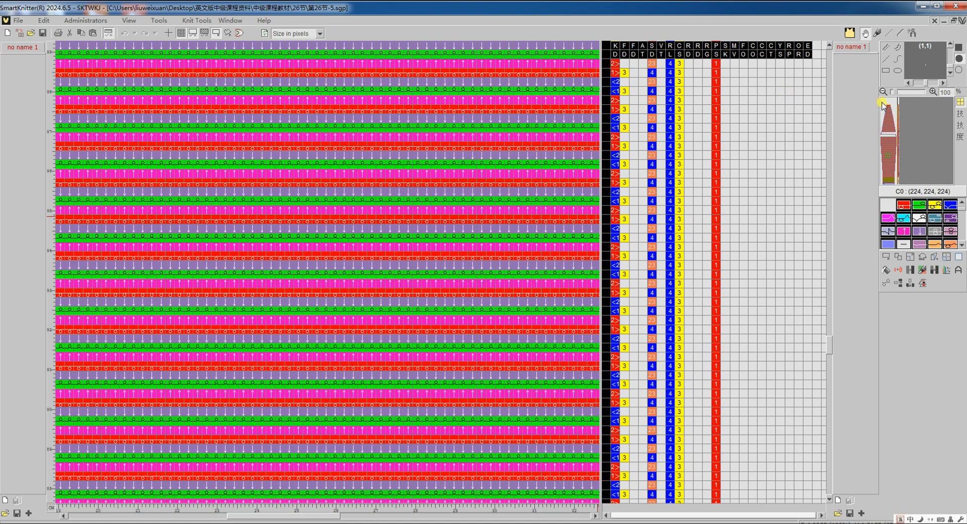
pyautogui.click(890, 111)
pyautogui.scroll(5, 347, 181)
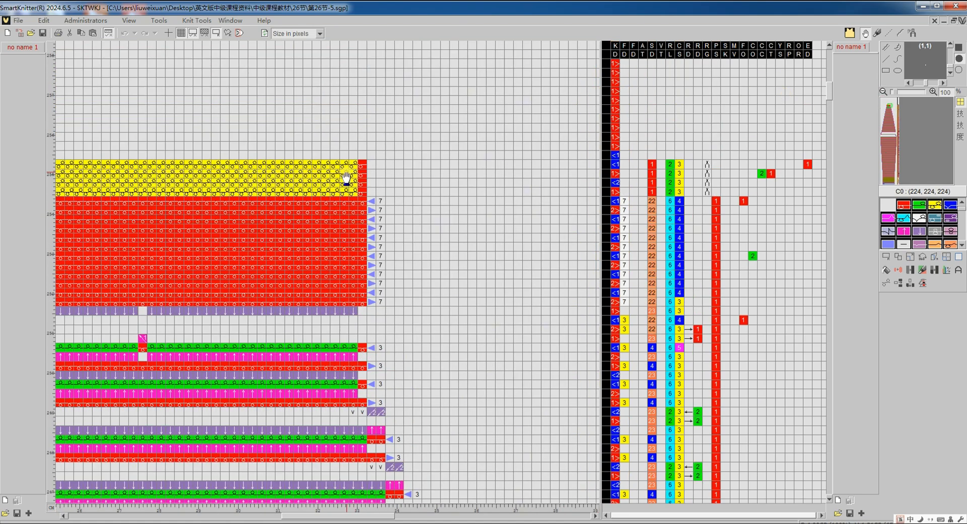
pyautogui.scroll(2, 507, 269)
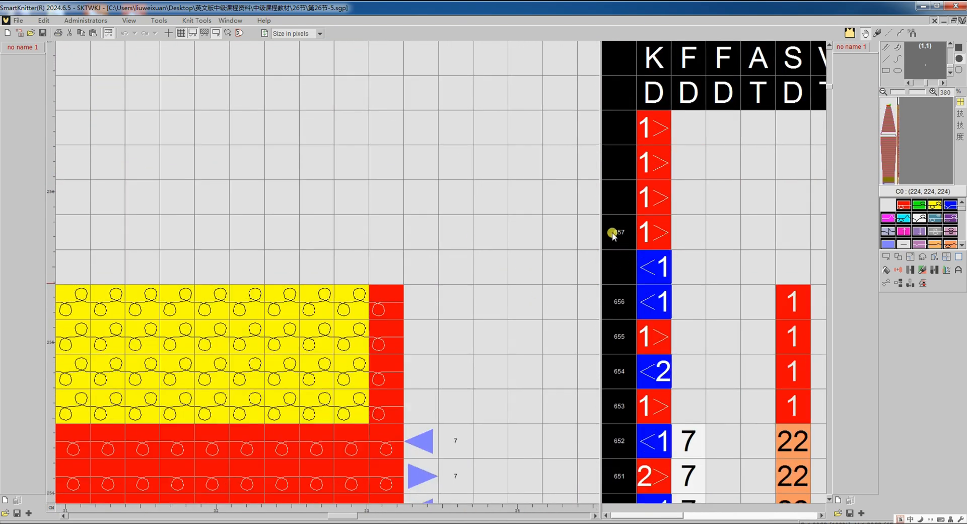